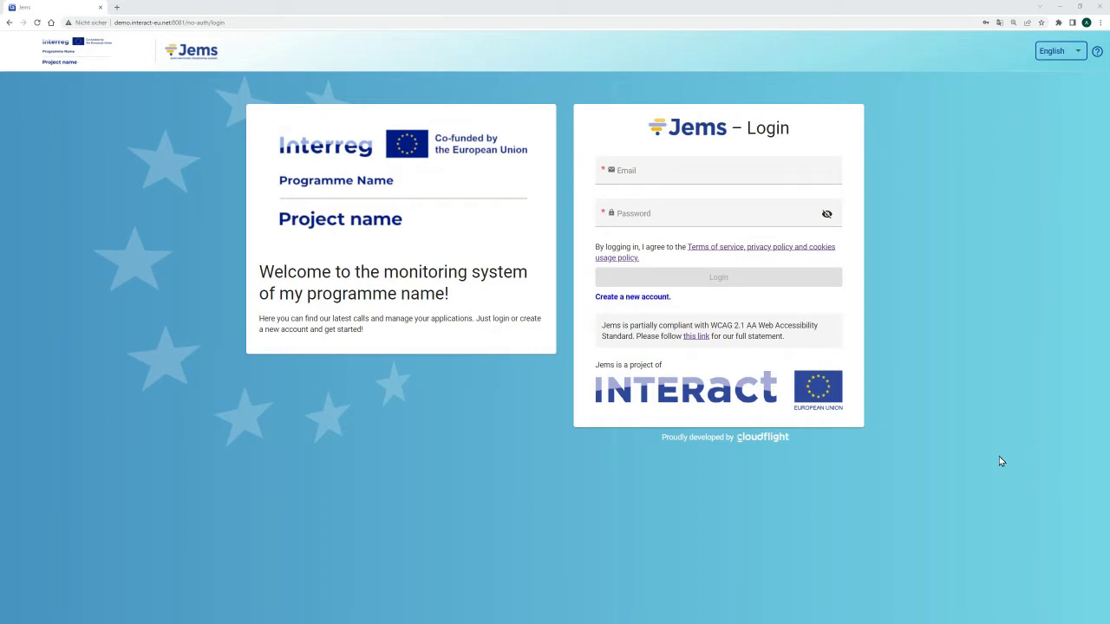
Log in to Jems with the browser's saved programme account credentials.
{"action": "left_click", "coordinate": [798, 174]}
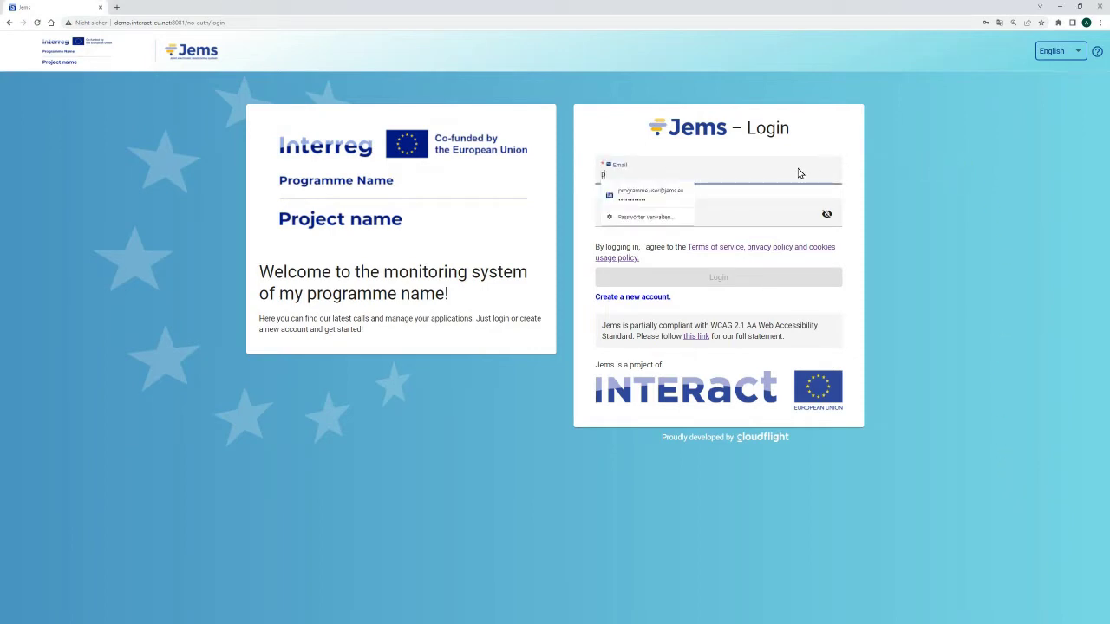
{"action": "left_click", "coordinate": [675, 196]}
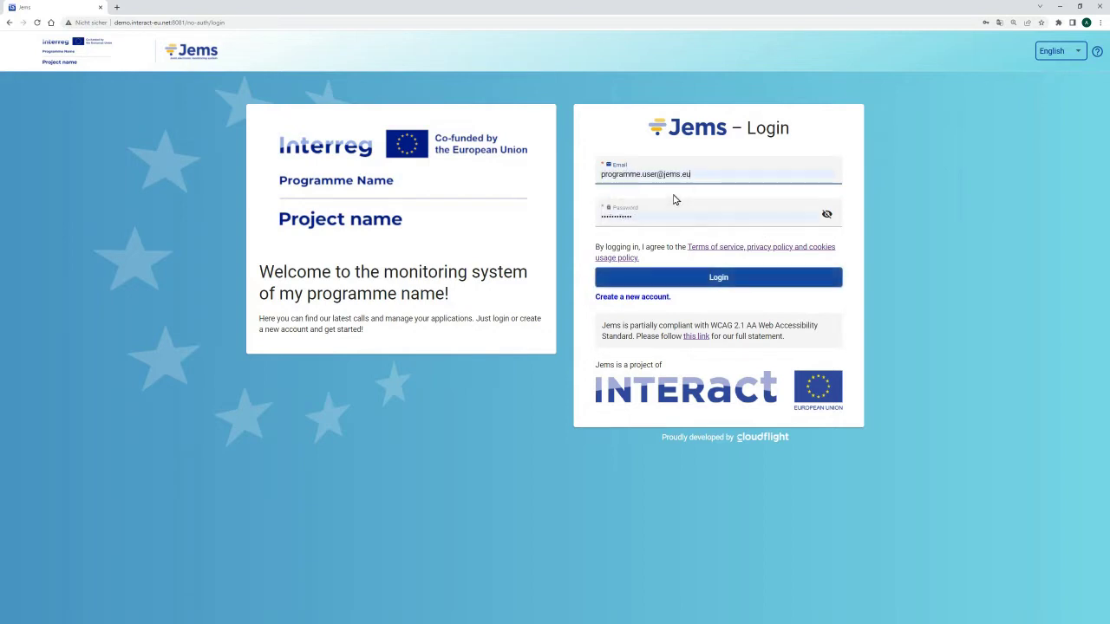
{"action": "left_click", "coordinate": [722, 285]}
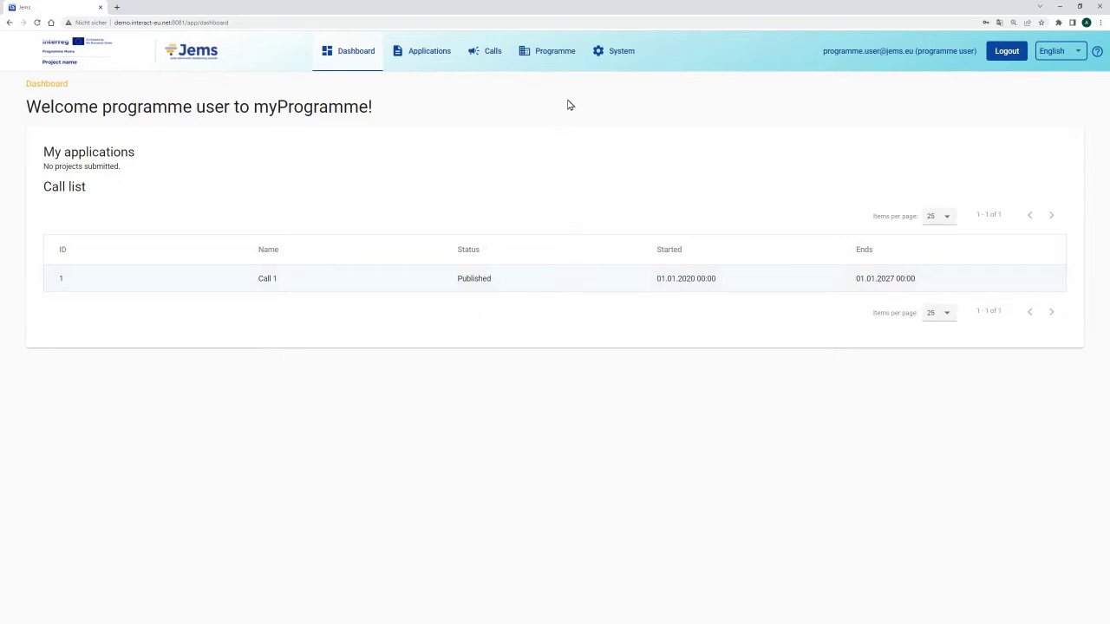
Open Programme > Simplified Cost Options and review the eight lump sums and five unit costs.
{"action": "left_click", "coordinate": [558, 56]}
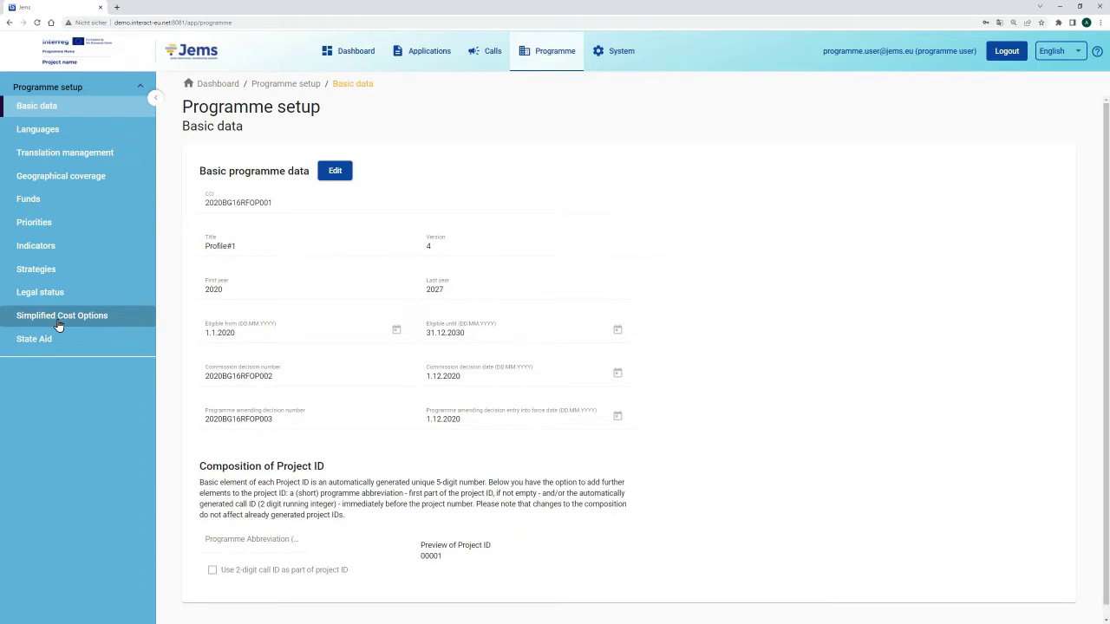
{"action": "left_click", "coordinate": [60, 323]}
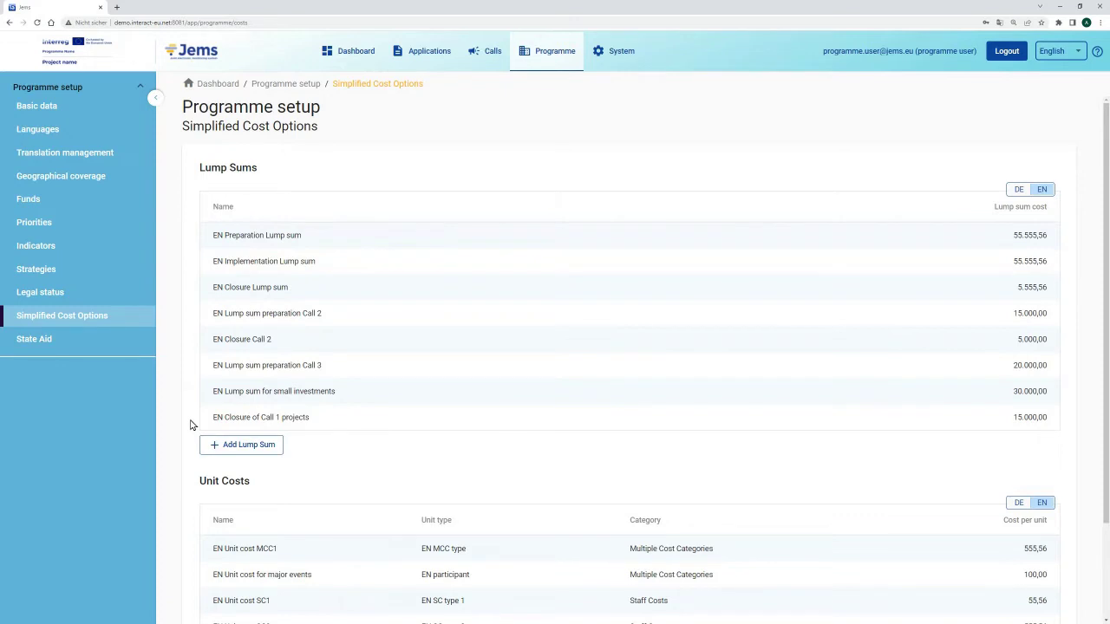
{"action": "scroll", "coordinate": [199, 407], "scroll_direction": "down", "scroll_amount": 3}
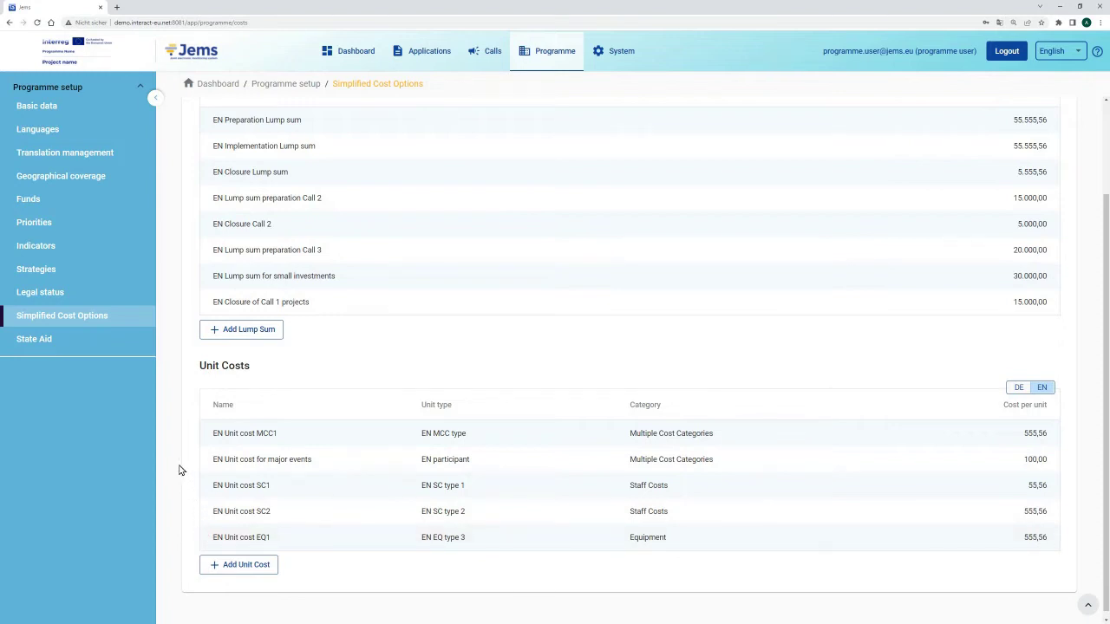
{"action": "scroll", "coordinate": [176, 460], "scroll_direction": "up", "scroll_amount": 2}
{"action": "scroll", "coordinate": [176, 460], "scroll_direction": "up", "scroll_amount": 1}
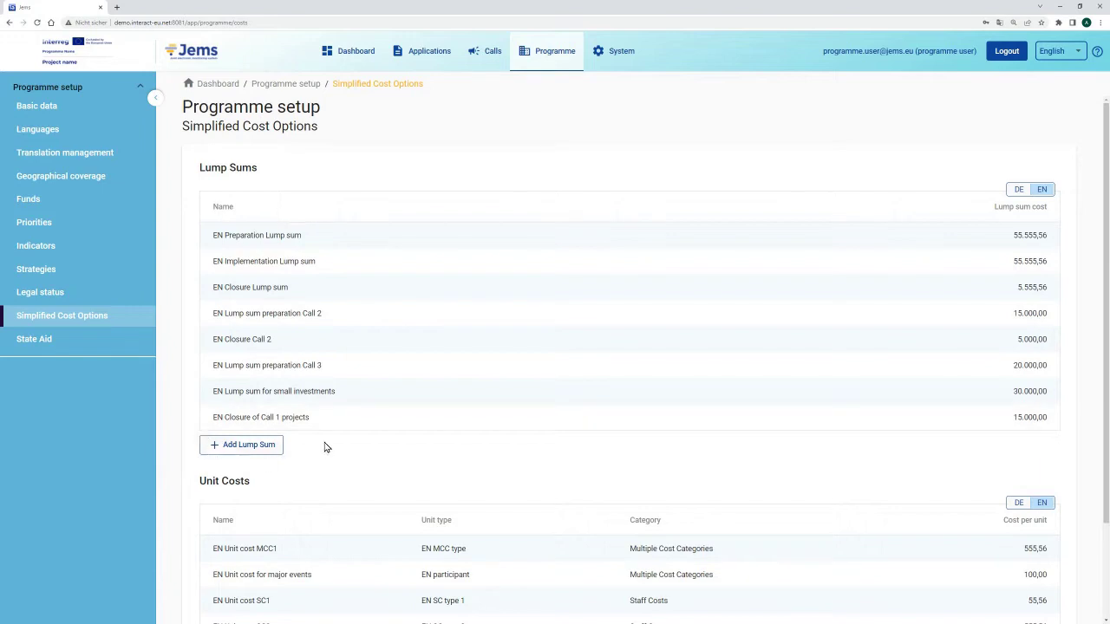
Add a new lump sum named 'EN Preparation of Small Projects' and select the name for copying.
{"action": "left_click", "coordinate": [240, 447]}
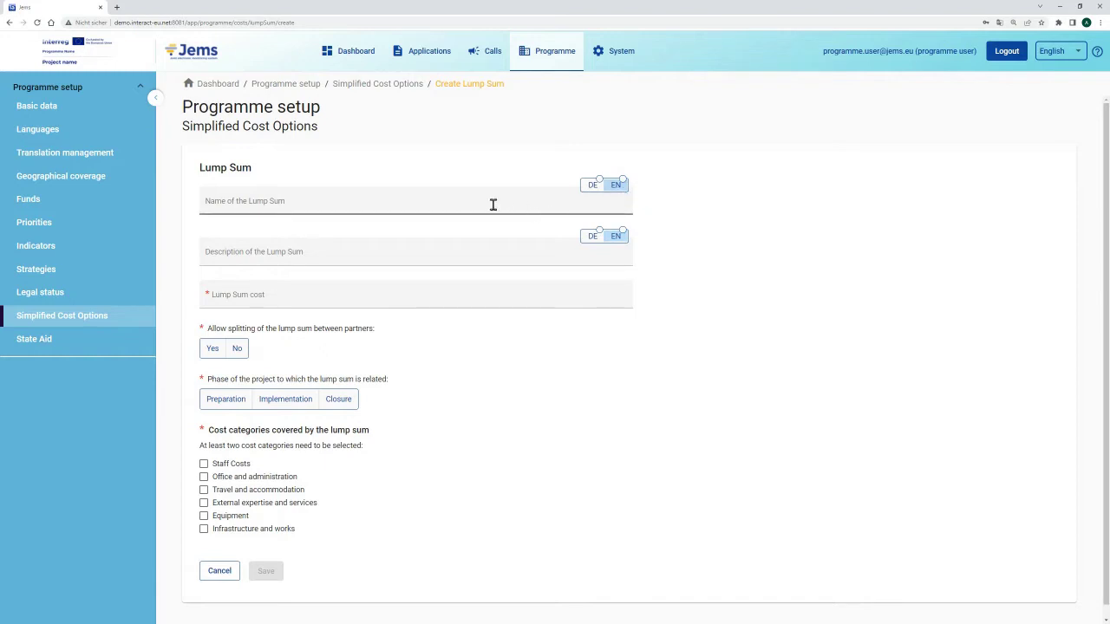
{"action": "left_click", "coordinate": [209, 204]}
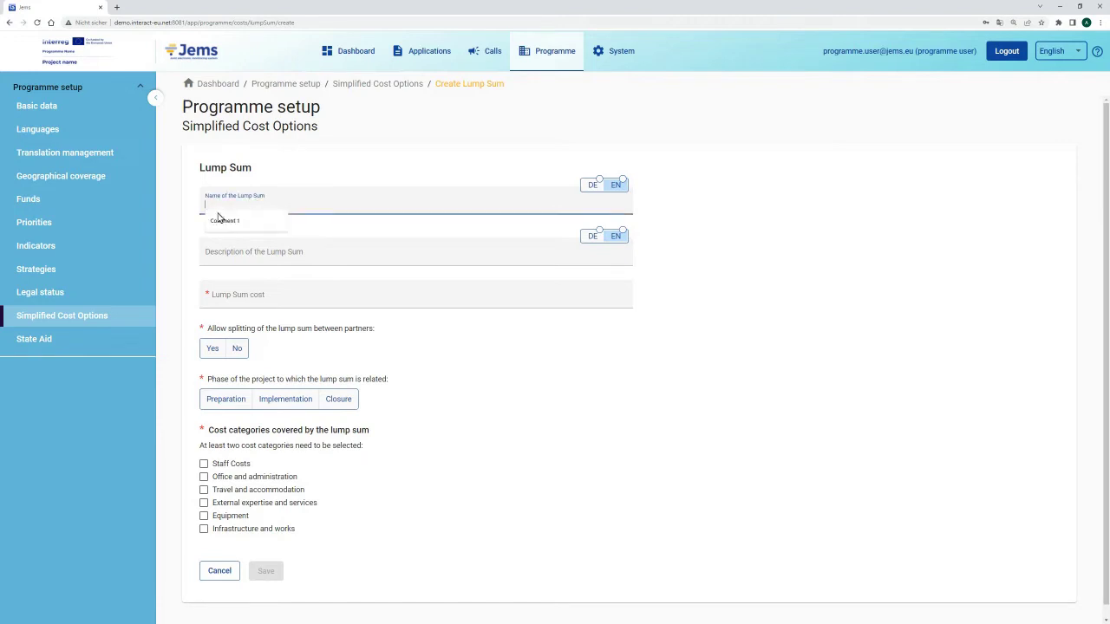
{"action": "type", "text": "EN"}
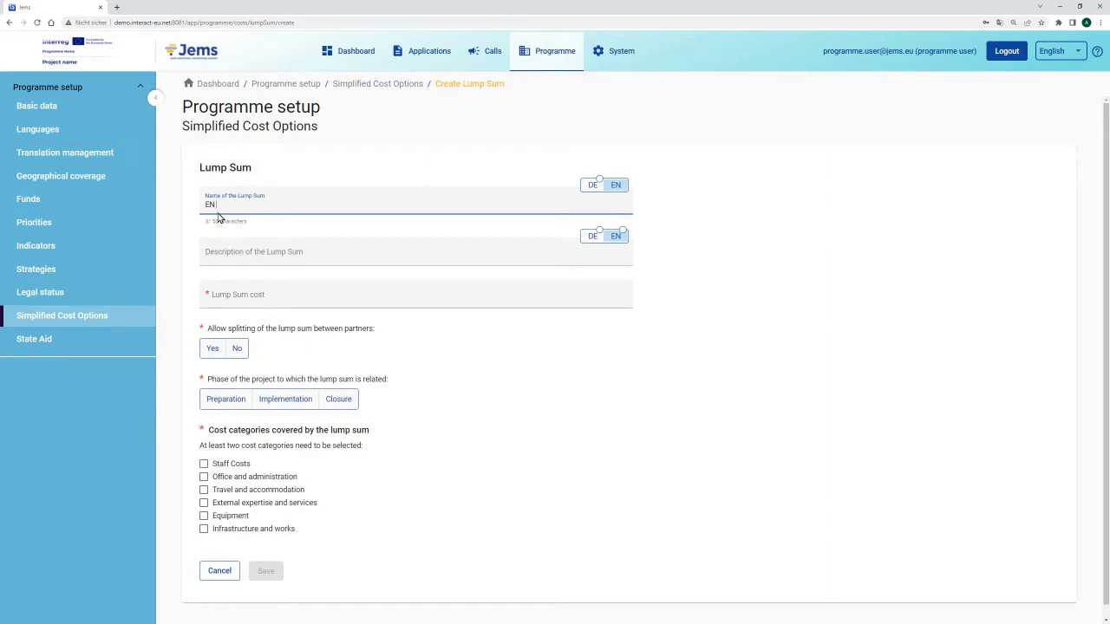
{"action": "type", "text": " Preparation of Small Projects"}
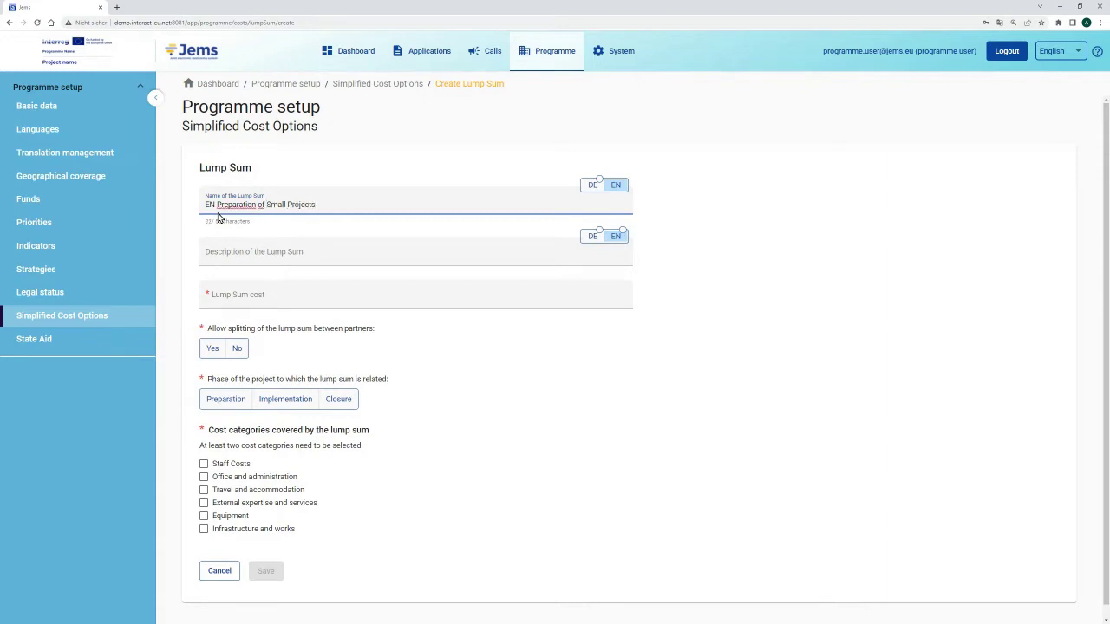
{"action": "left_click_drag", "start_coordinate": [317, 204], "coordinate": [206, 211]}
{"action": "key", "text": "ctrl+c"}
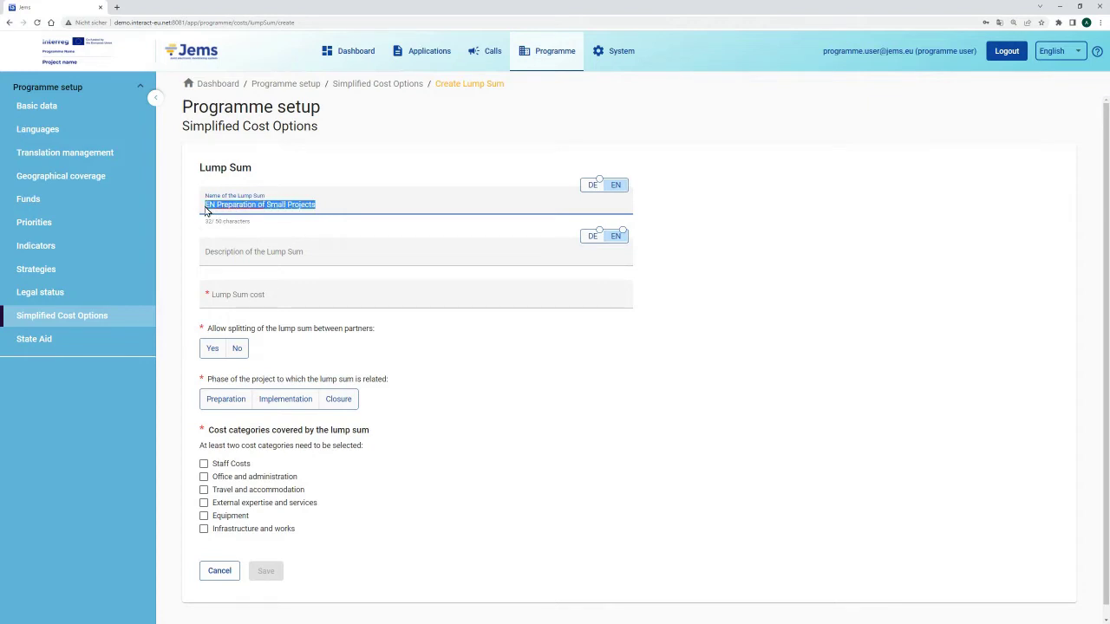
Enter the German name 'DE Preparation of Small Projects' by pasting and changing the prefix.
{"action": "left_click", "coordinate": [592, 185]}
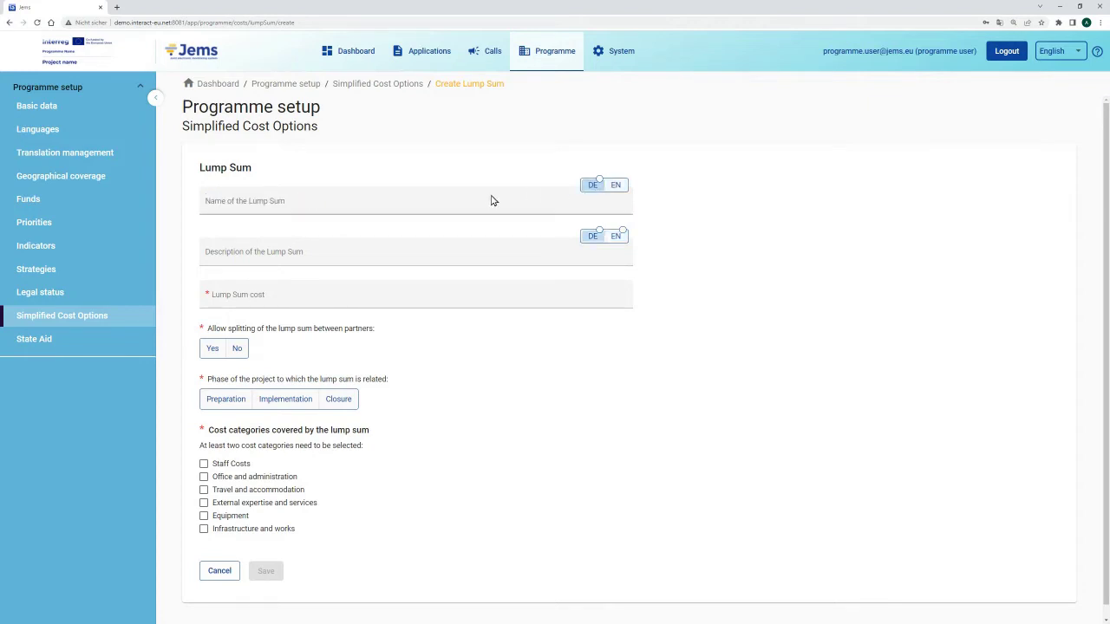
{"action": "key", "text": "ctrl+v"}
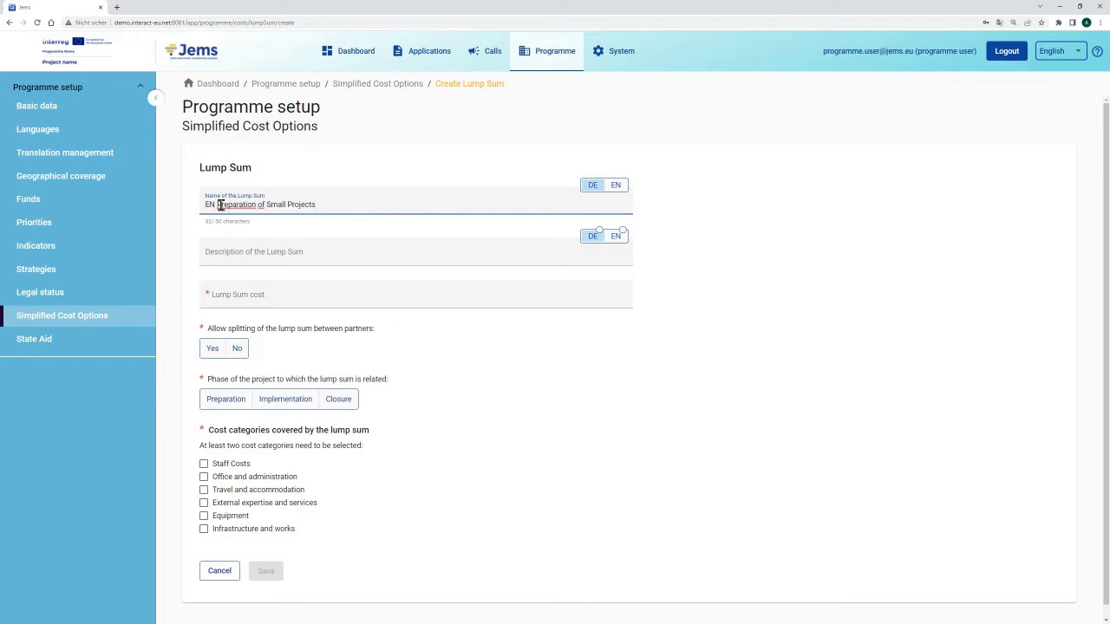
{"action": "left_click_drag", "start_coordinate": [216, 204], "coordinate": [204, 210]}
{"action": "type", "text": "DE"}
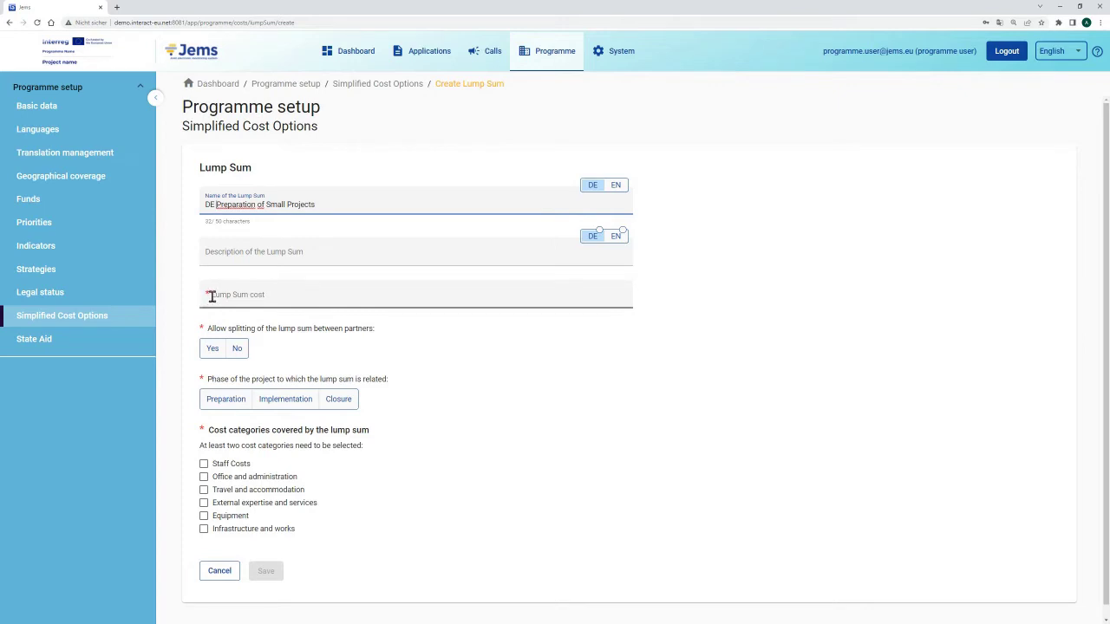
Enter a lump sum cost of 20.000,00 and allow splitting between partners (Yes).
{"action": "left_click", "coordinate": [213, 298]}
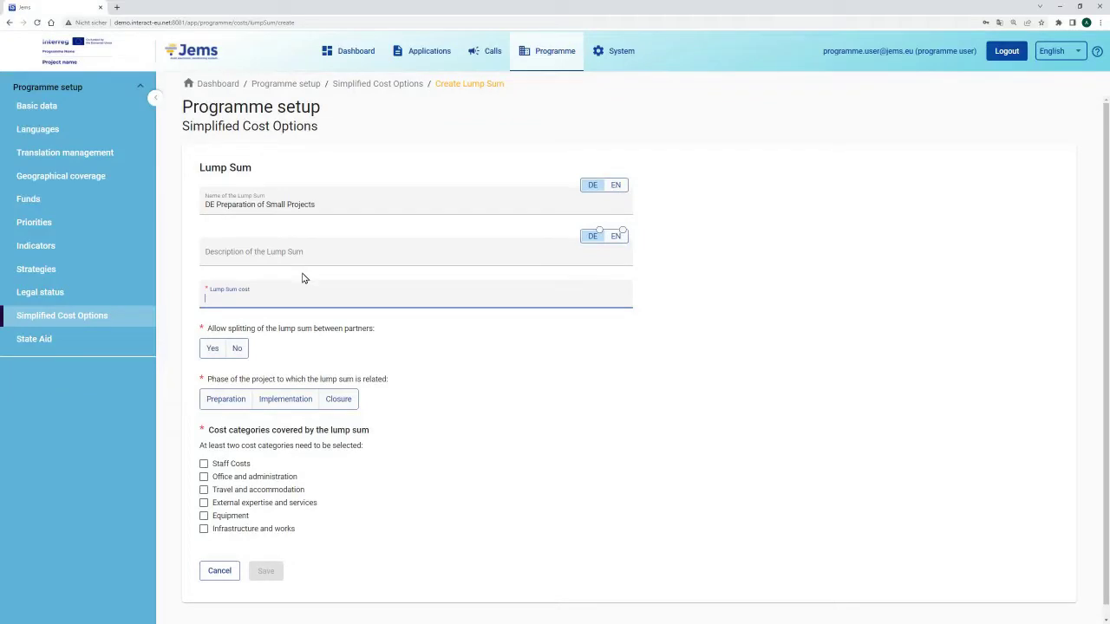
{"action": "type", "text": "20.000"}
{"action": "left_click", "coordinate": [308, 326]}
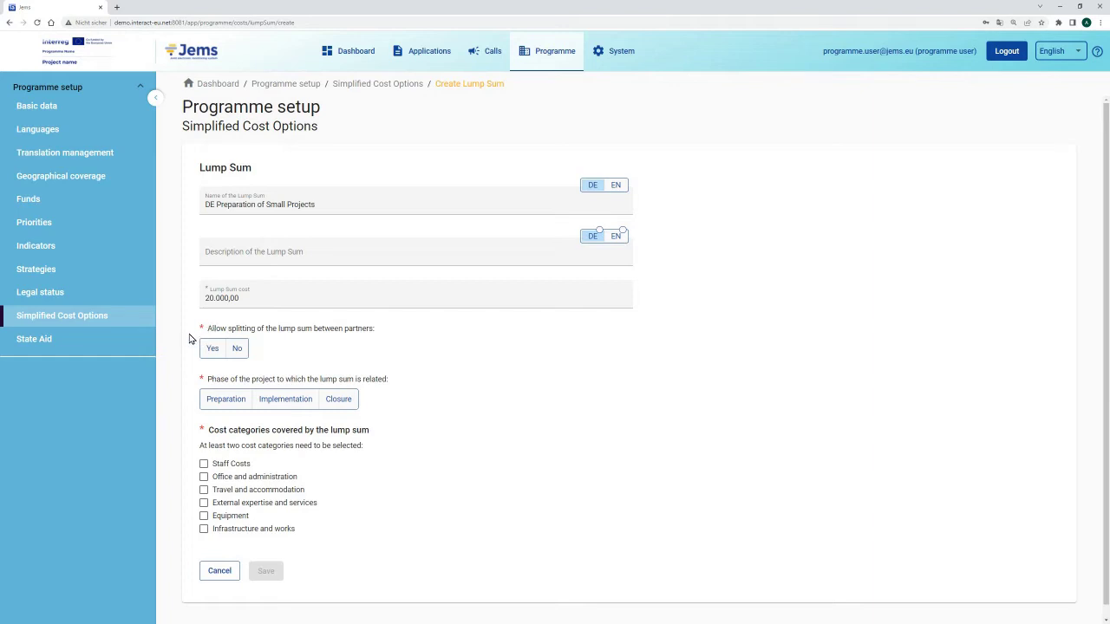
{"action": "left_click", "coordinate": [212, 349]}
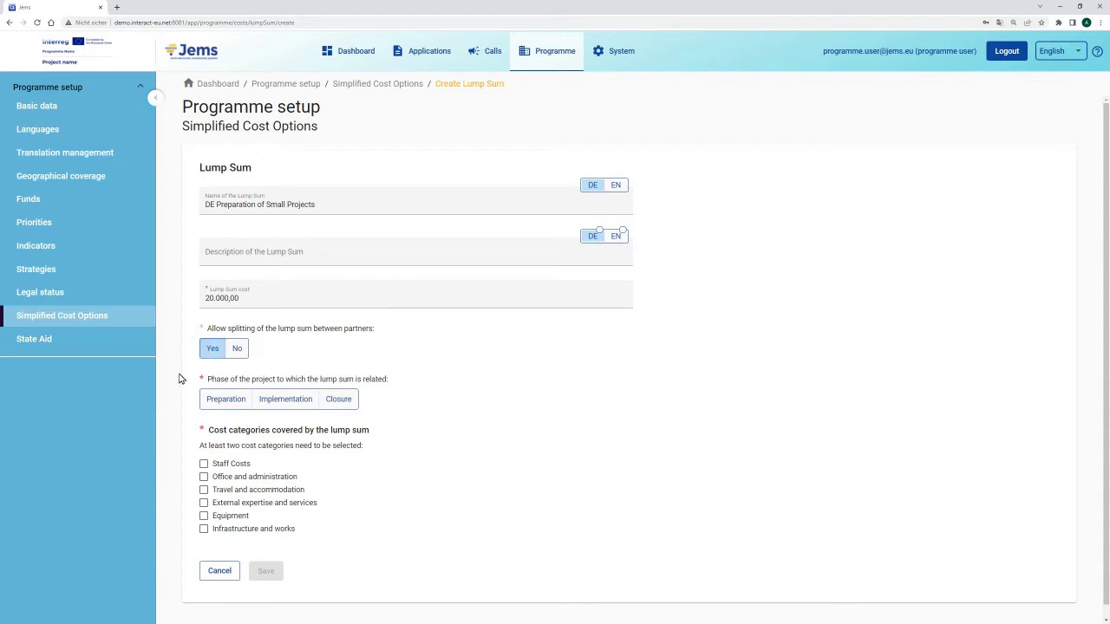
{"action": "scroll", "coordinate": [181, 379], "scroll_direction": "down", "scroll_amount": 1}
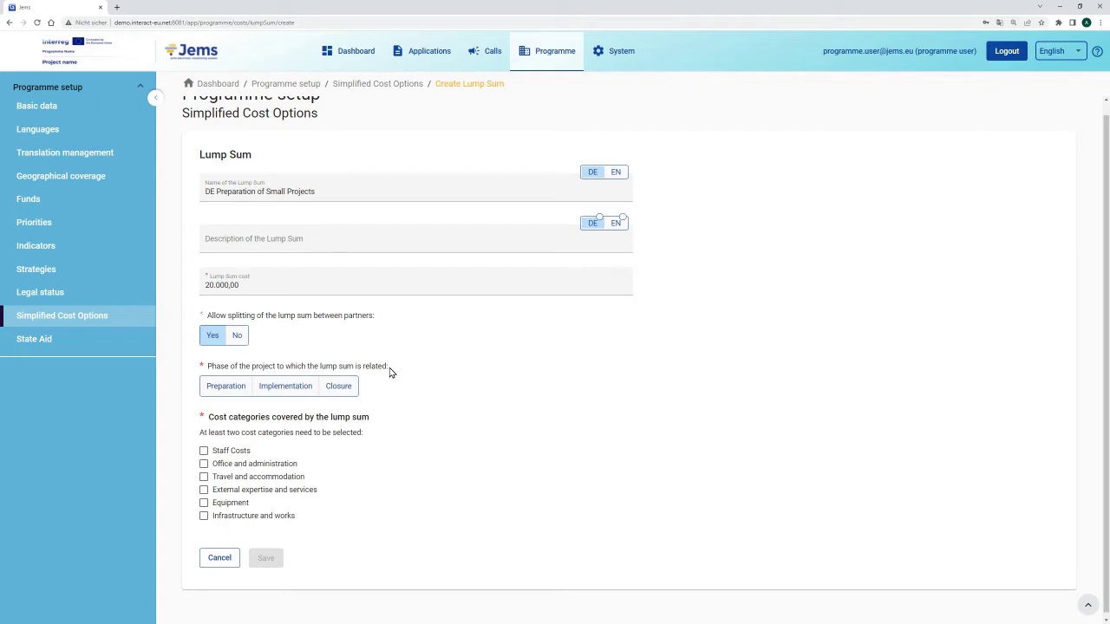
Set phase Preparation and tick Staff, Office and administration, Travel, and External expertise costs.
{"action": "left_click", "coordinate": [216, 393]}
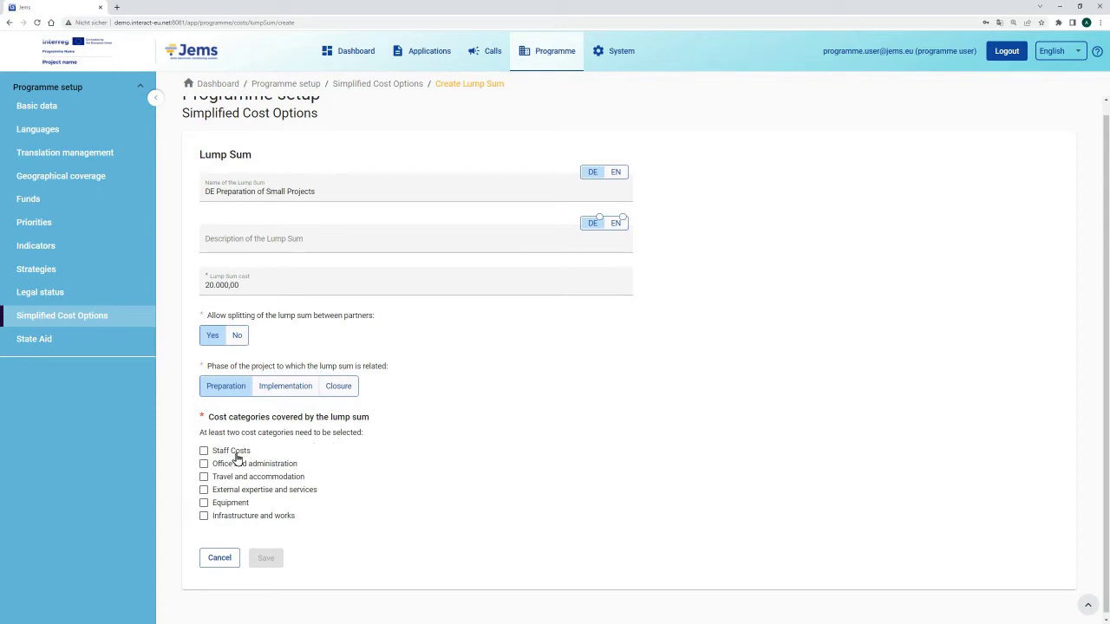
{"action": "left_click", "coordinate": [236, 453]}
{"action": "left_click", "coordinate": [203, 465]}
{"action": "left_click", "coordinate": [202, 477]}
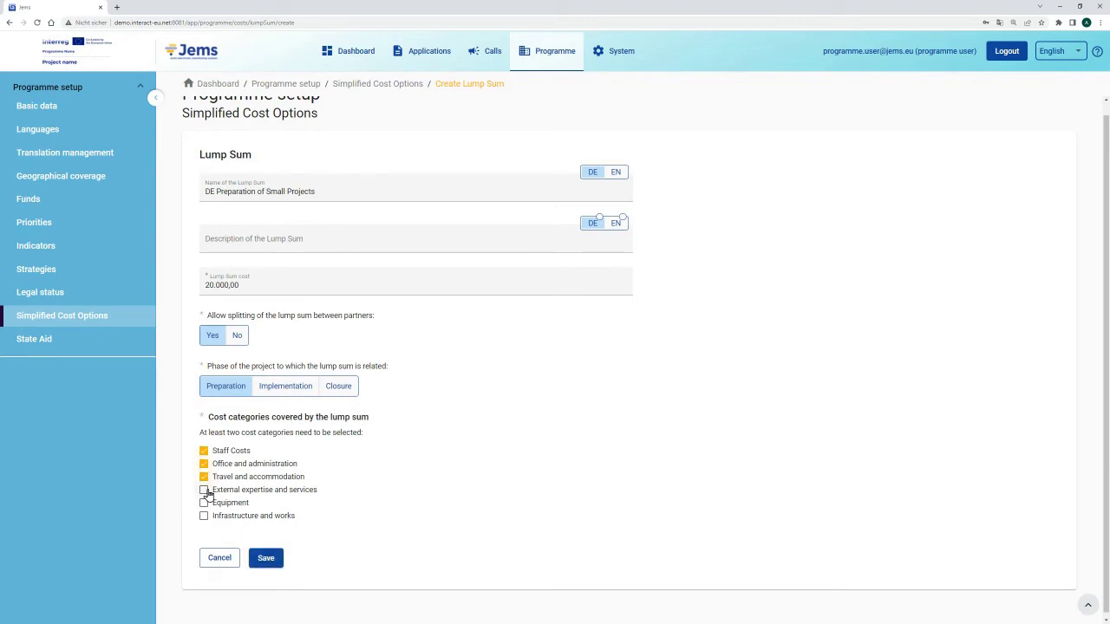
{"action": "left_click", "coordinate": [204, 491]}
Save the lump sum, confirm, and open 'DE Preparation of Small Projects' from the list.
{"action": "left_click", "coordinate": [263, 568]}
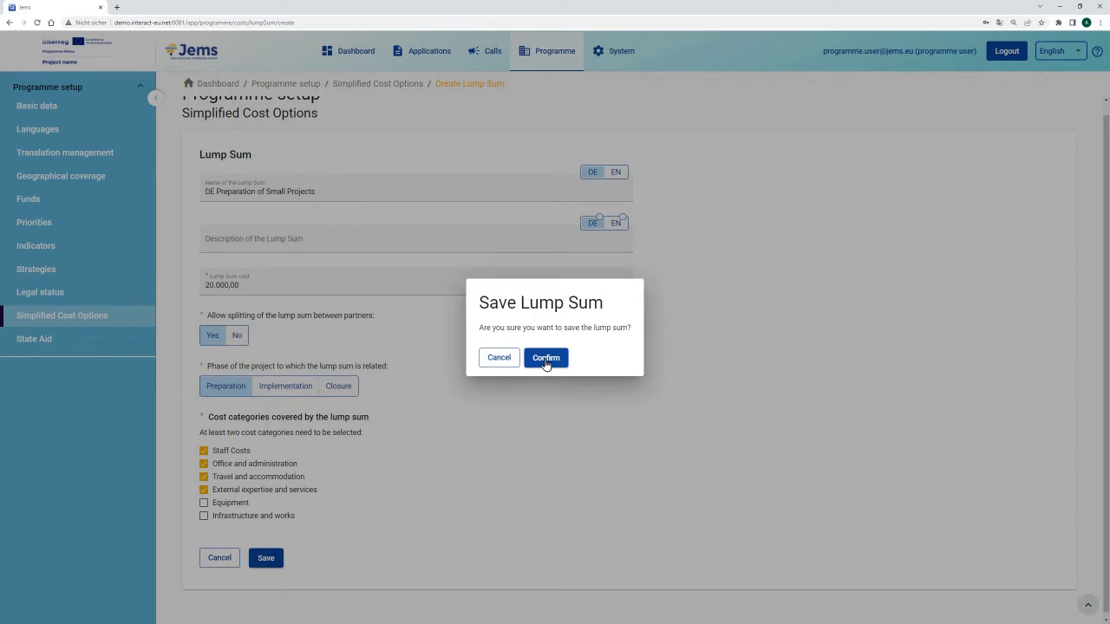
{"action": "left_click", "coordinate": [545, 361]}
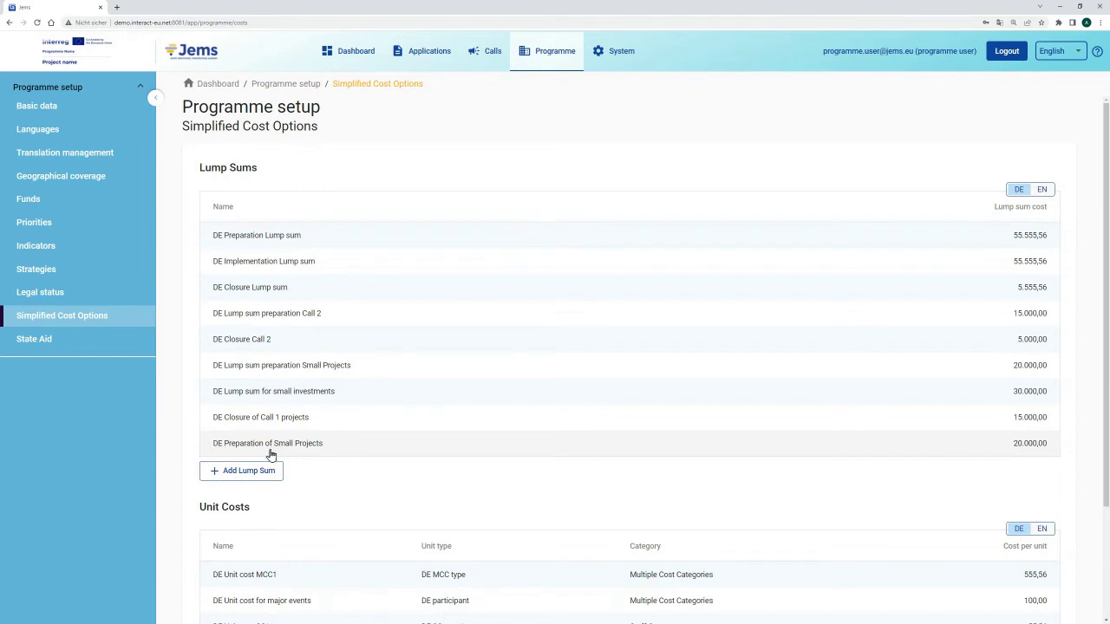
{"action": "left_click", "coordinate": [377, 452]}
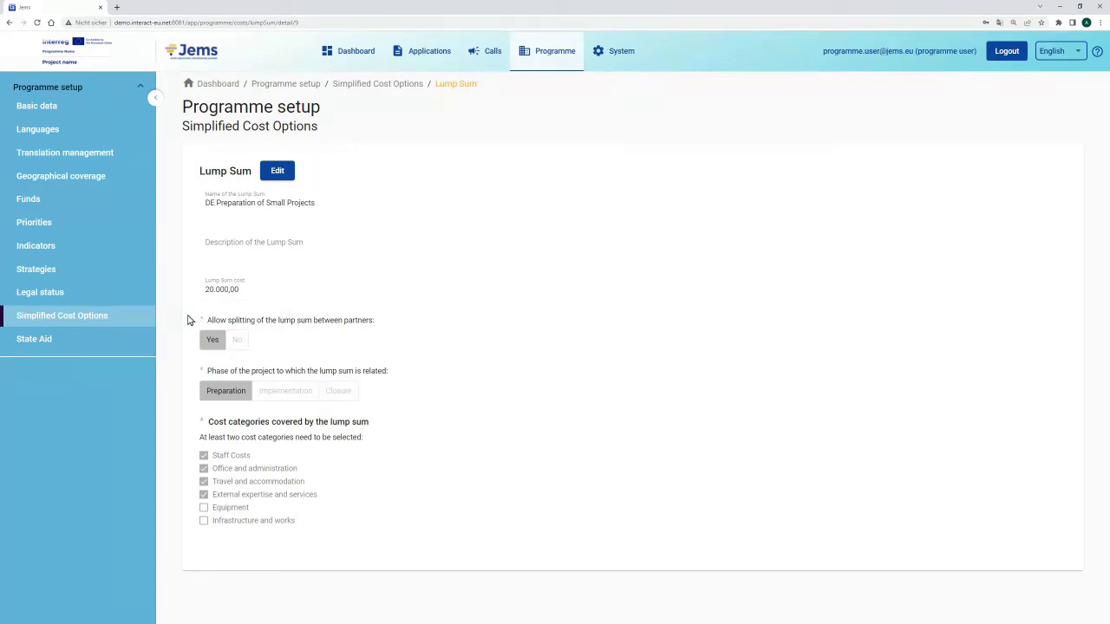
Cancel editing without changes and return to the Simplified Cost Options overview's Unit Costs table.
{"action": "left_click", "coordinate": [278, 170]}
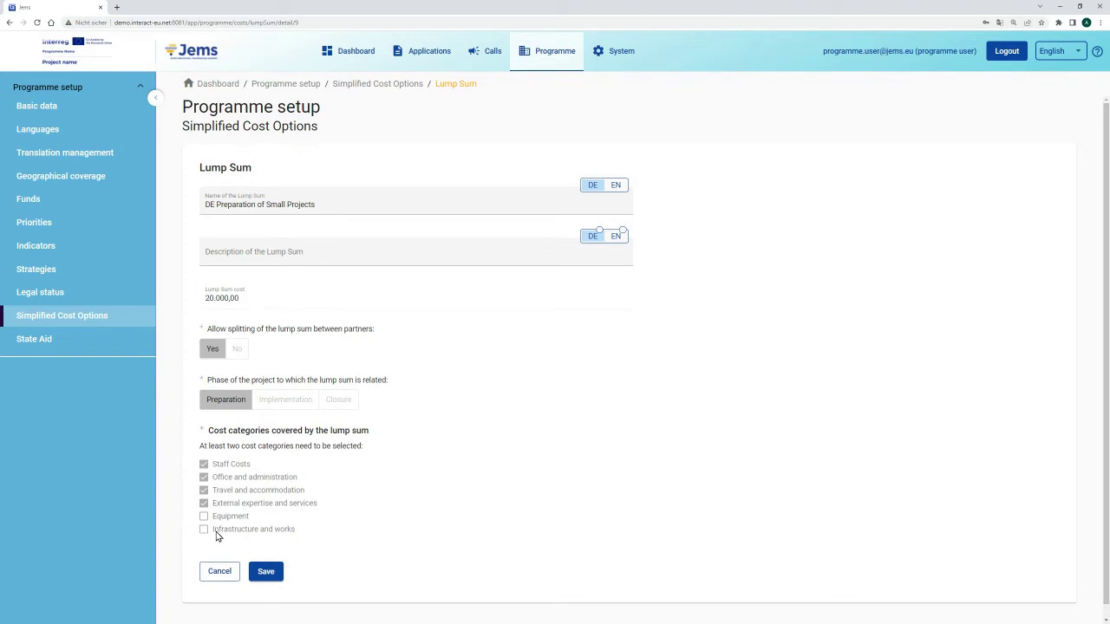
{"action": "left_click", "coordinate": [230, 574]}
{"action": "left_click", "coordinate": [104, 317]}
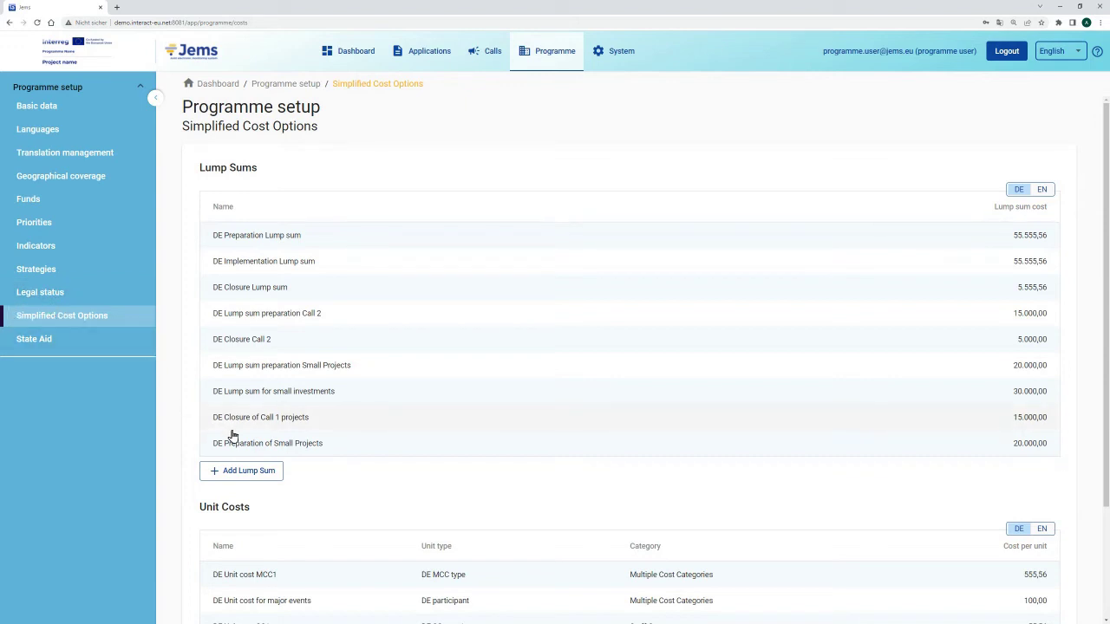
{"action": "scroll", "coordinate": [269, 493], "scroll_direction": "down", "scroll_amount": 3}
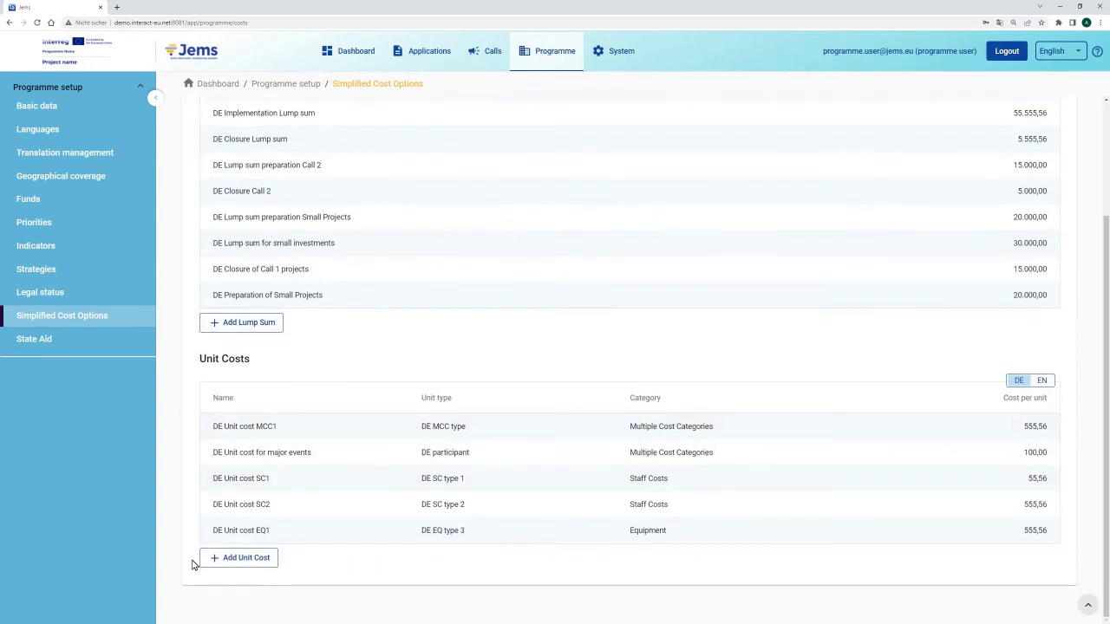
Add a new unit cost with the English name 'EN TC on energy saving' and copy it.
{"action": "left_click", "coordinate": [246, 562]}
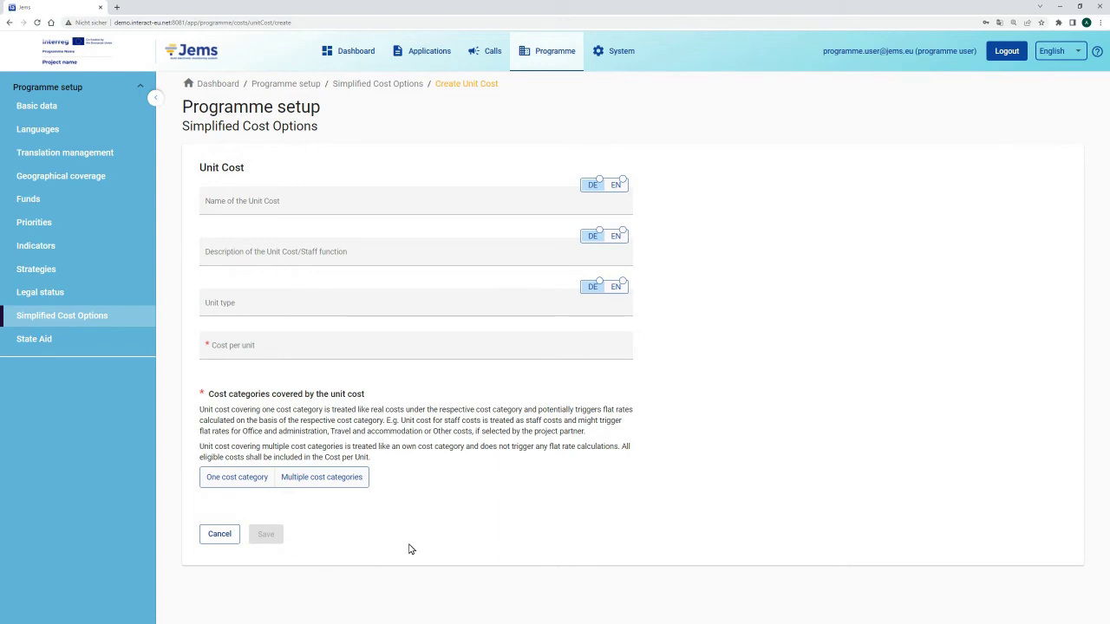
{"action": "left_click", "coordinate": [619, 189]}
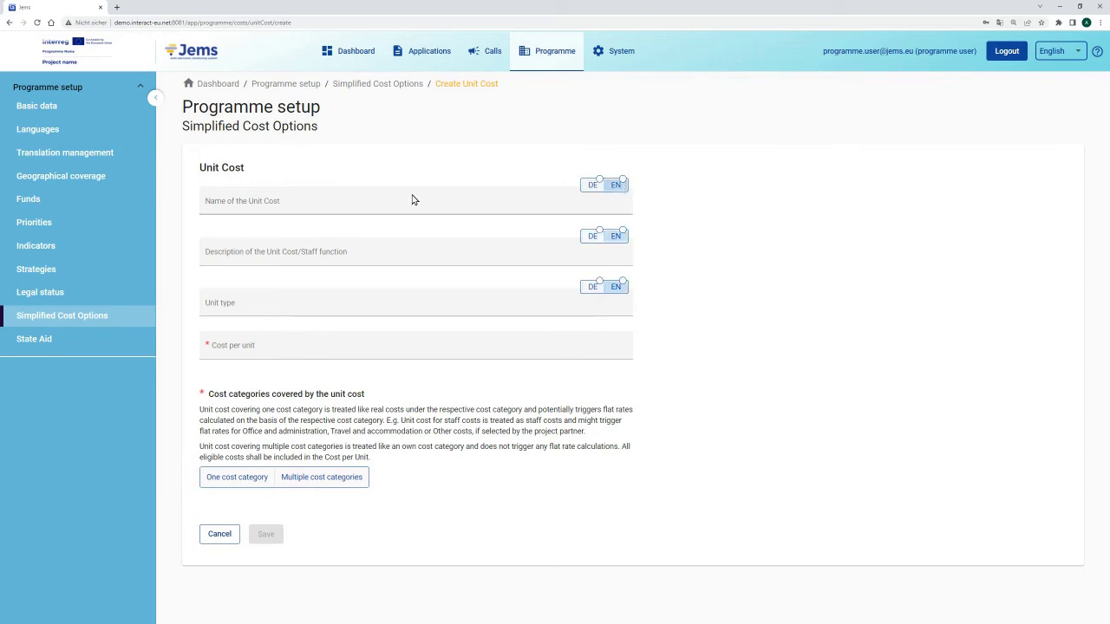
{"action": "left_click", "coordinate": [347, 201]}
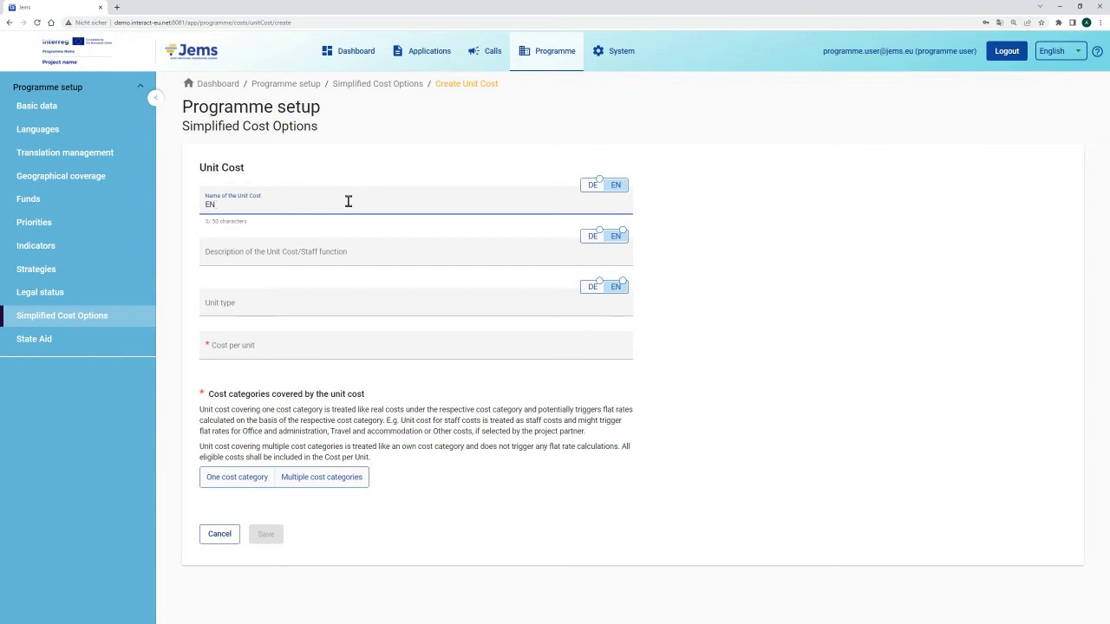
{"action": "type", "text": "EN TC on energy saving"}
{"action": "left_click_drag", "start_coordinate": [297, 206], "coordinate": [201, 208]}
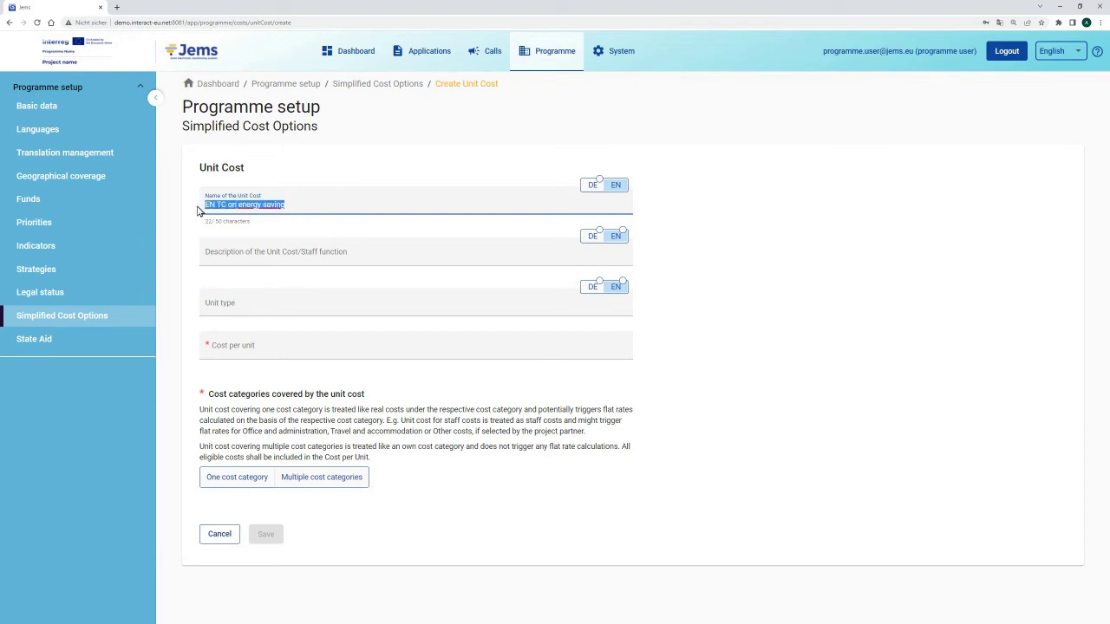
{"action": "key", "text": "ctrl+c"}
Enter the German name 'DE TC on energy saving' by pasting and replacing the prefix.
{"action": "left_click", "coordinate": [592, 184]}
{"action": "left_click", "coordinate": [353, 206]}
{"action": "key", "text": "ctrl+v"}
{"action": "left_click_drag", "start_coordinate": [217, 206], "coordinate": [204, 212]}
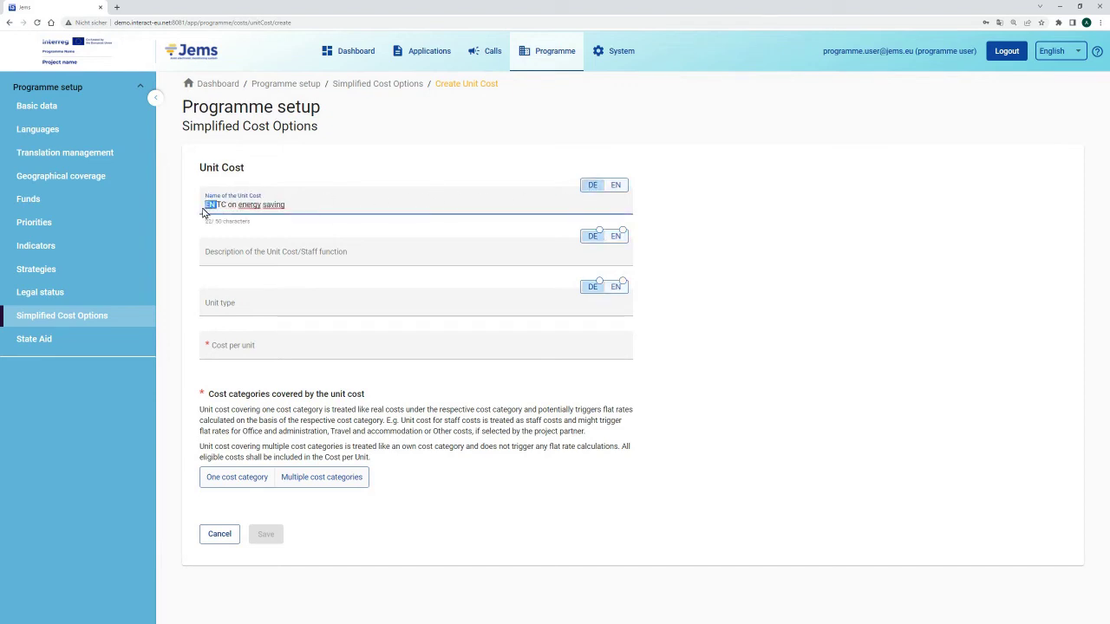
{"action": "type", "text": "DE"}
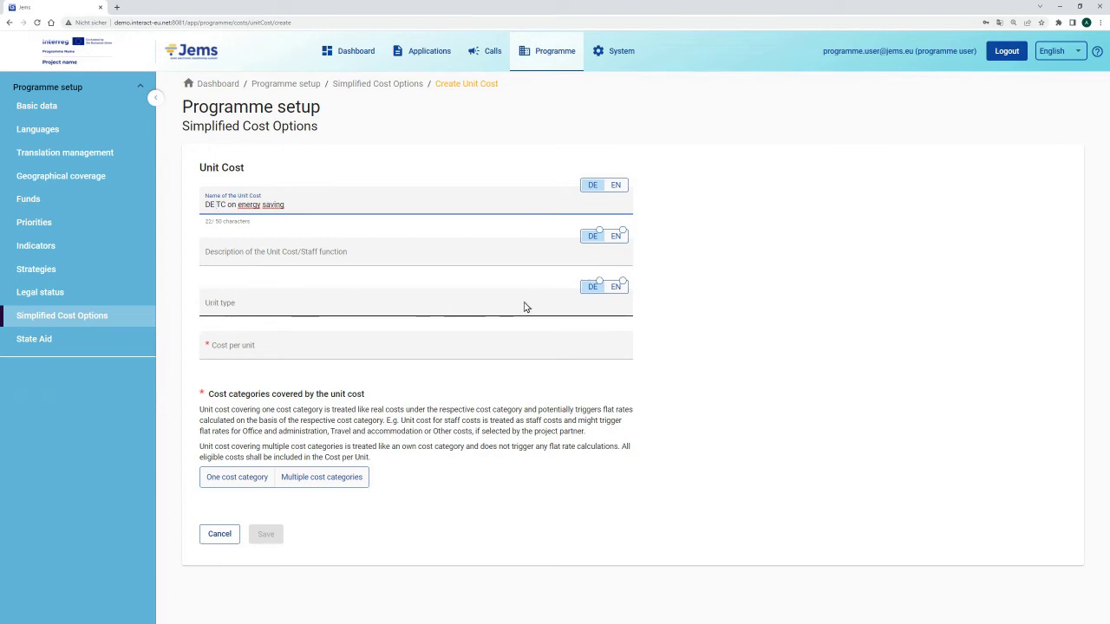
Set the unit type to 'EN participant' in English and 'DE participant' in German.
{"action": "left_click", "coordinate": [618, 293]}
{"action": "left_click", "coordinate": [420, 306]}
{"action": "type", "text": "EN"}
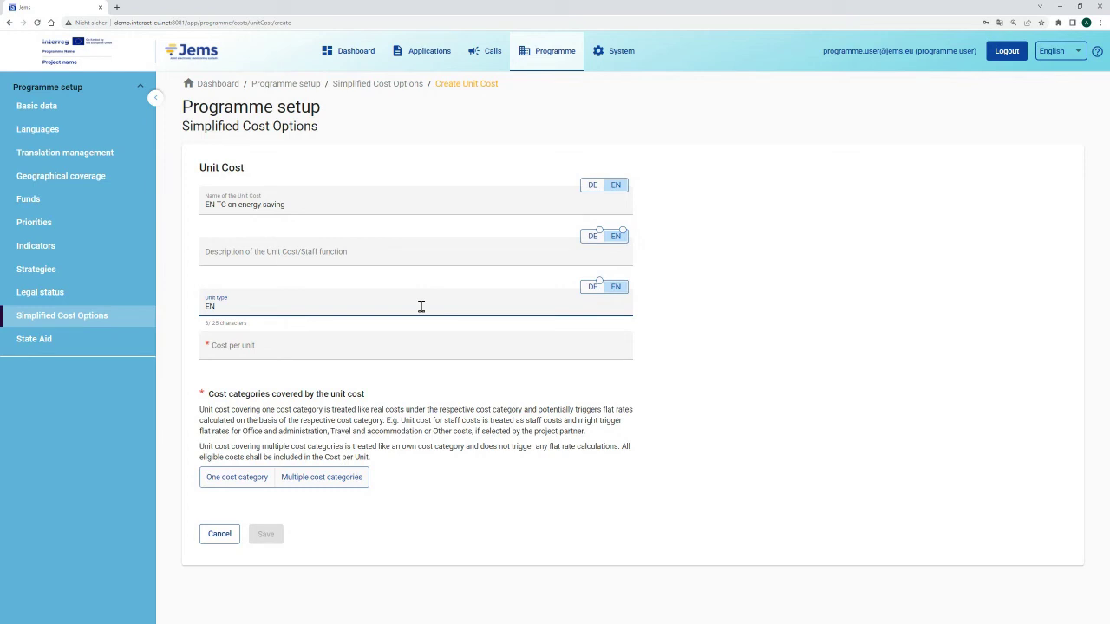
{"action": "type", "text": " partici"}
{"action": "left_click_drag", "start_coordinate": [275, 306], "coordinate": [206, 308]}
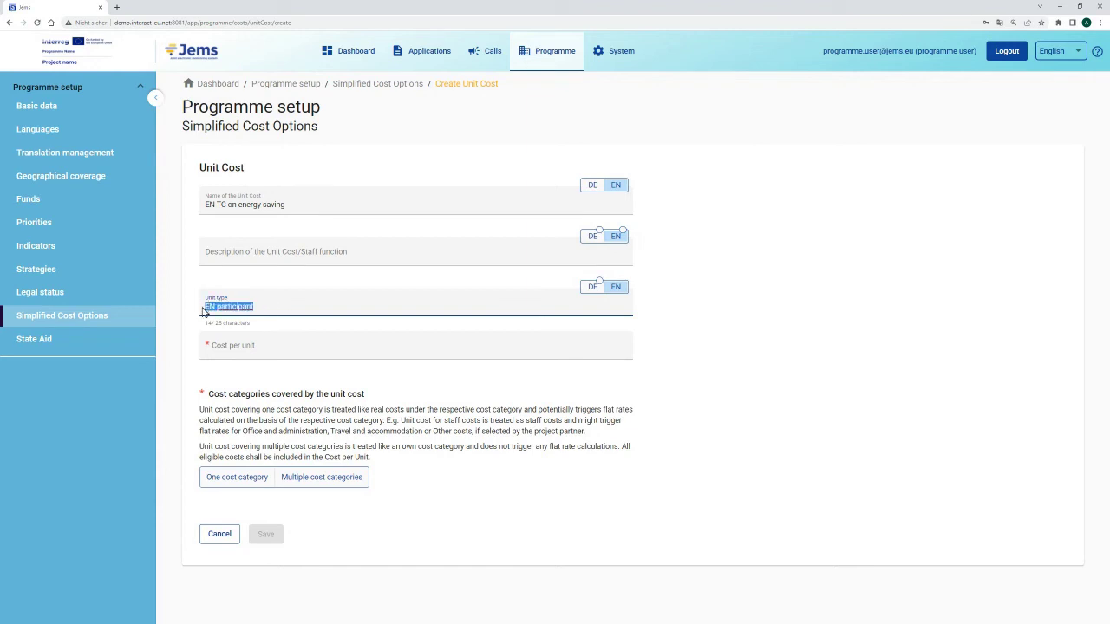
{"action": "left_click", "coordinate": [589, 289]}
{"action": "left_click", "coordinate": [432, 302]}
{"action": "key", "text": "ctrl+v"}
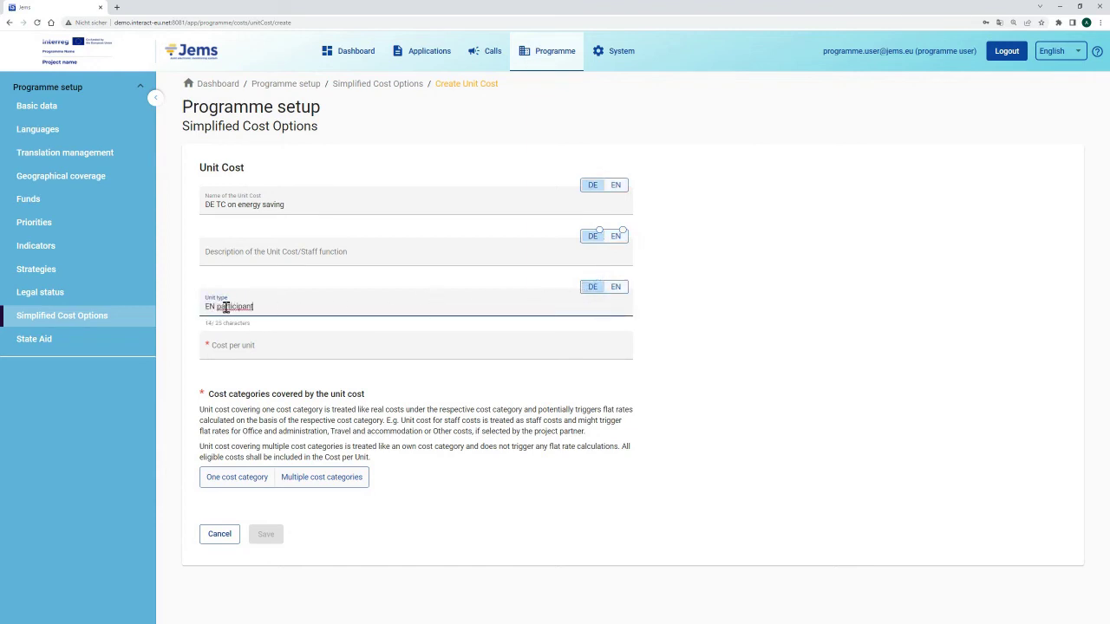
{"action": "left_click_drag", "start_coordinate": [216, 308], "coordinate": [206, 314]}
{"action": "key", "text": "BackSpace"}
{"action": "type", "text": "DE"}
Enter 200,00 as the cost per unit.
{"action": "left_click", "coordinate": [223, 348]}
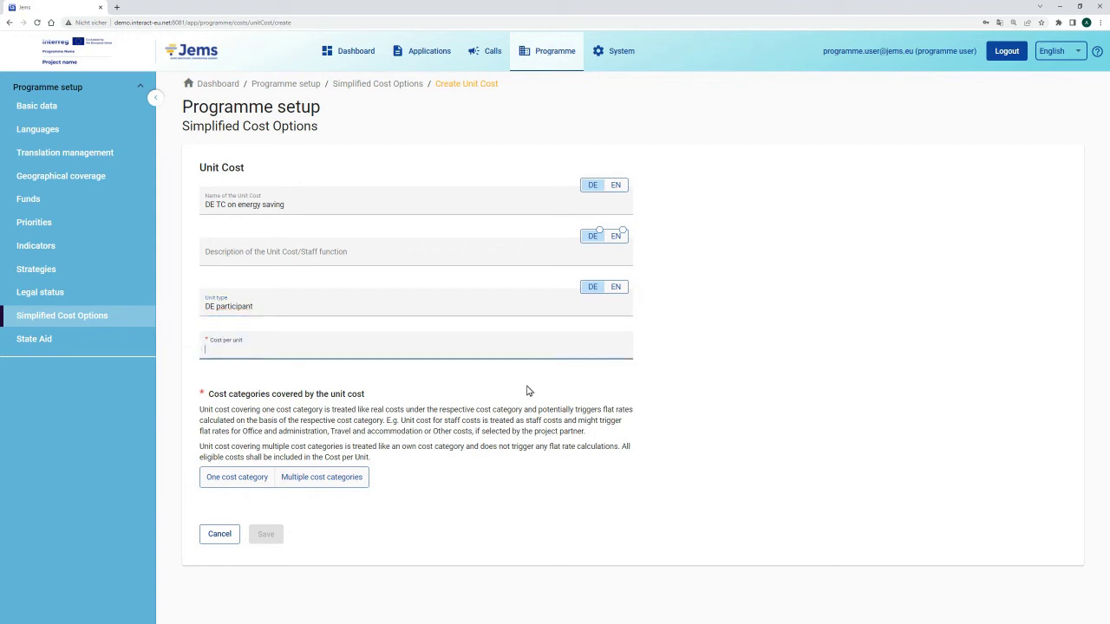
{"action": "type", "text": "200,00"}
{"action": "left_click", "coordinate": [415, 396]}
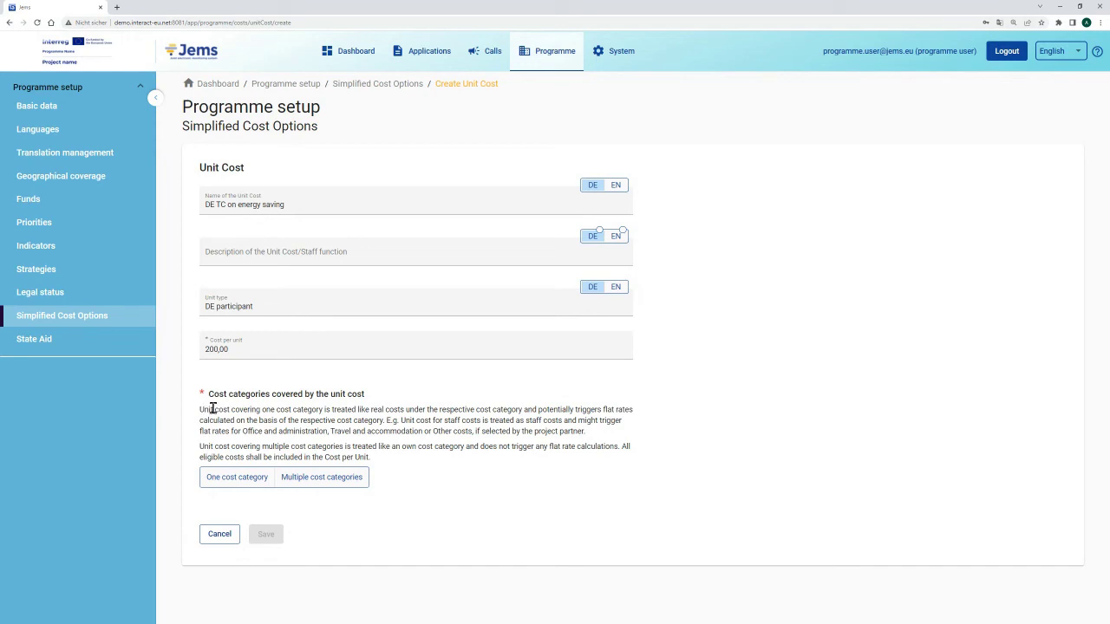
Choose a single cost category, External expertise and services.
{"action": "left_click", "coordinate": [229, 479]}
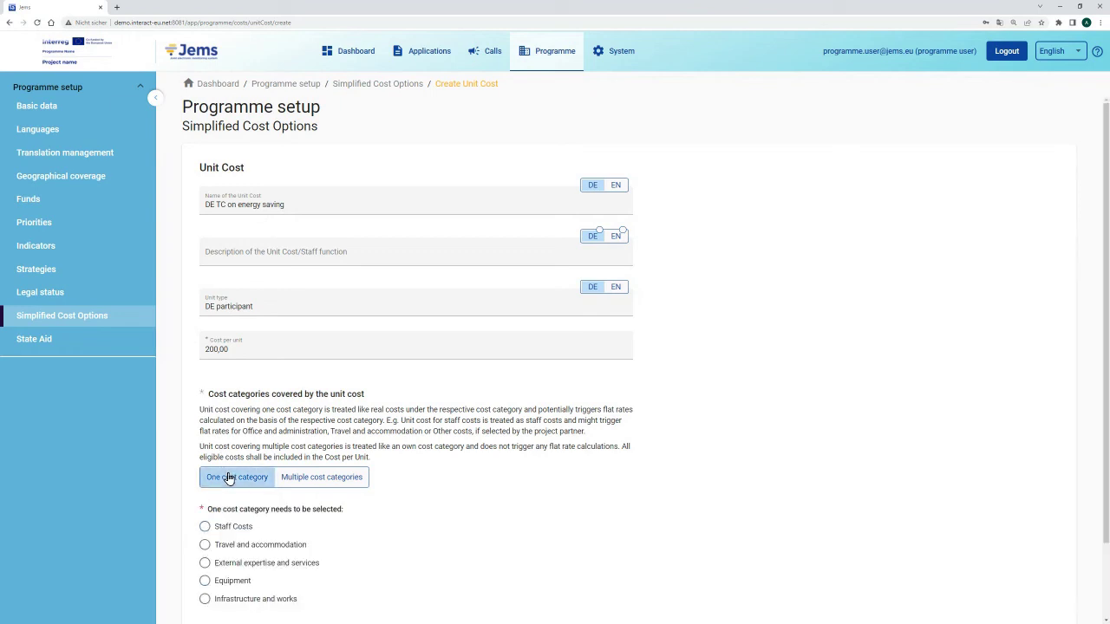
{"action": "scroll", "coordinate": [230, 478], "scroll_direction": "down", "scroll_amount": 1}
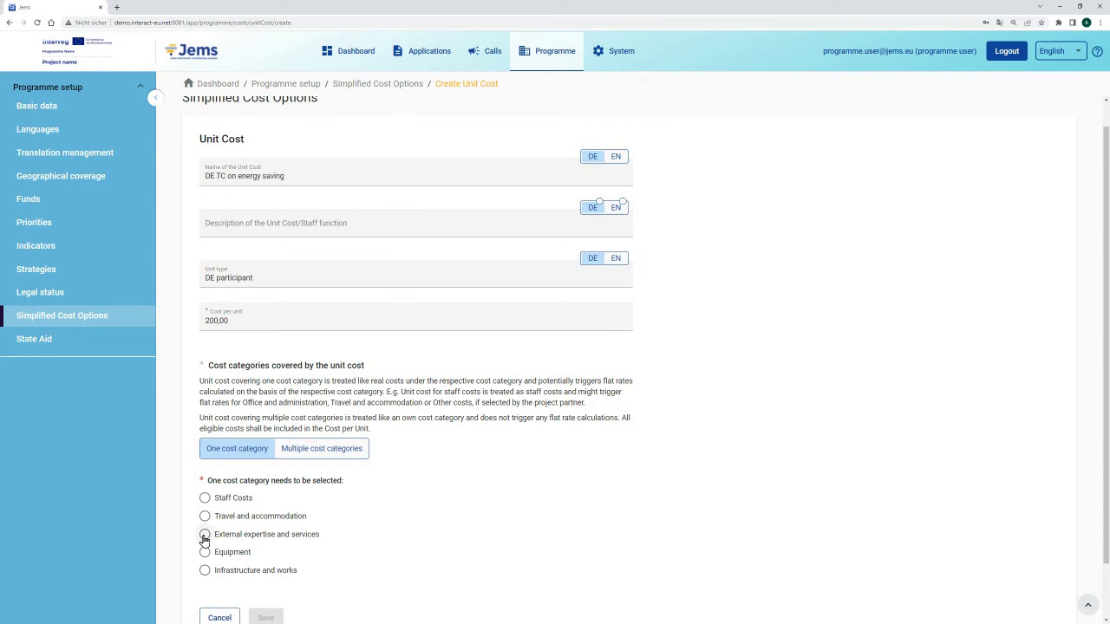
{"action": "left_click", "coordinate": [205, 536]}
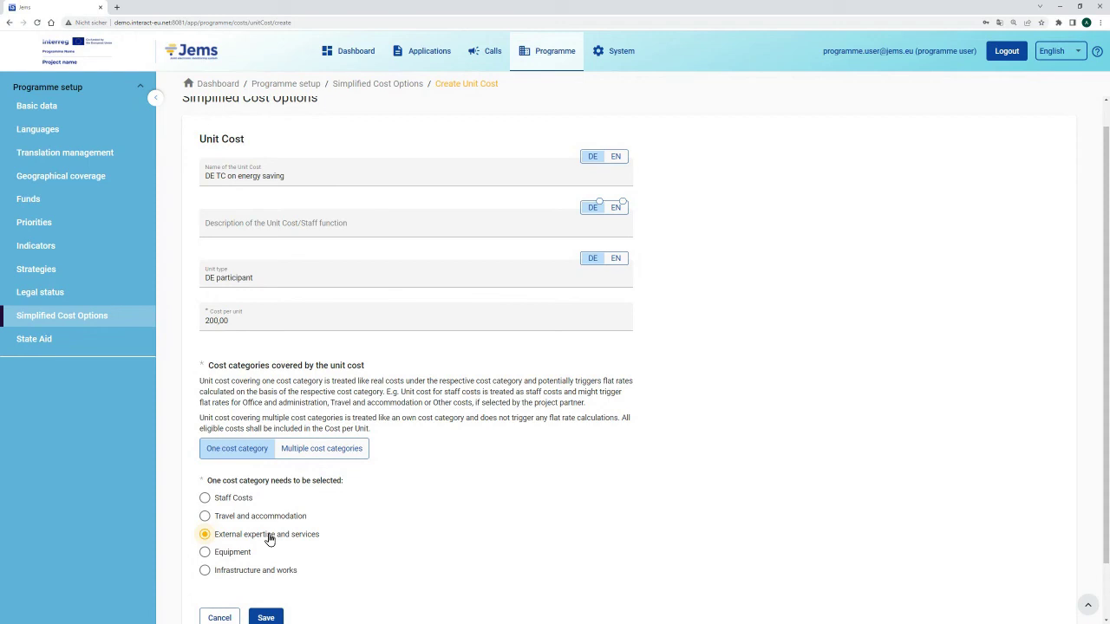
Switch to multiple cost categories: Staff, Office and administration, Travel and accommodation, External expertise.
{"action": "left_click", "coordinate": [323, 454]}
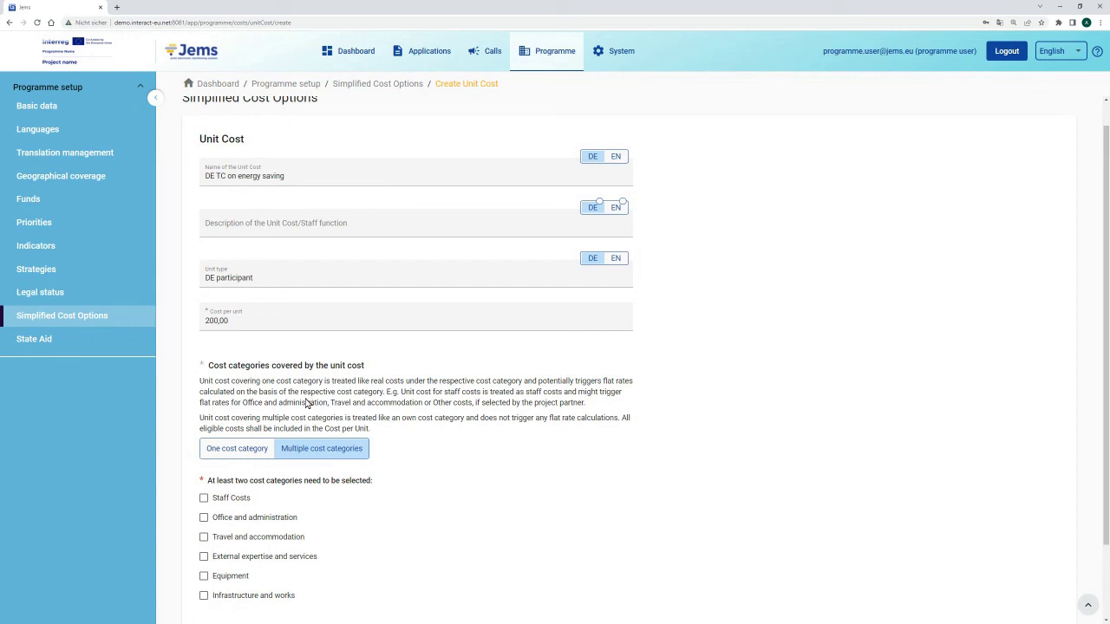
{"action": "left_click", "coordinate": [203, 537]}
{"action": "left_click", "coordinate": [203, 558]}
{"action": "scroll", "coordinate": [319, 527], "scroll_direction": "down", "scroll_amount": 1}
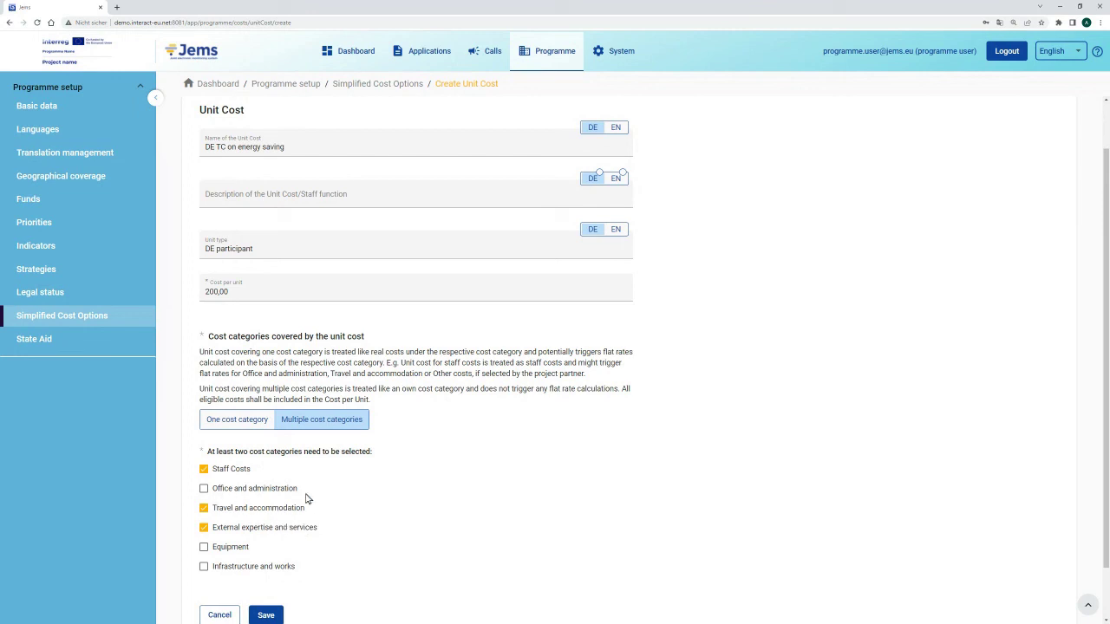
{"action": "left_click", "coordinate": [204, 490]}
{"action": "scroll", "coordinate": [298, 486], "scroll_direction": "down", "scroll_amount": 1}
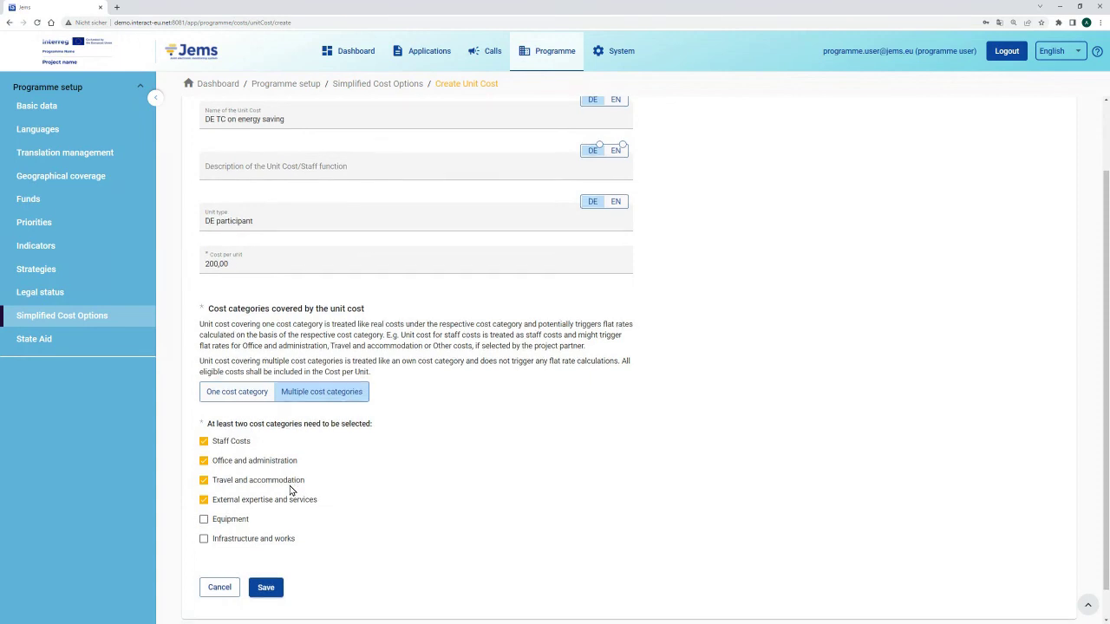
{"action": "scroll", "coordinate": [309, 501], "scroll_direction": "up", "scroll_amount": 2}
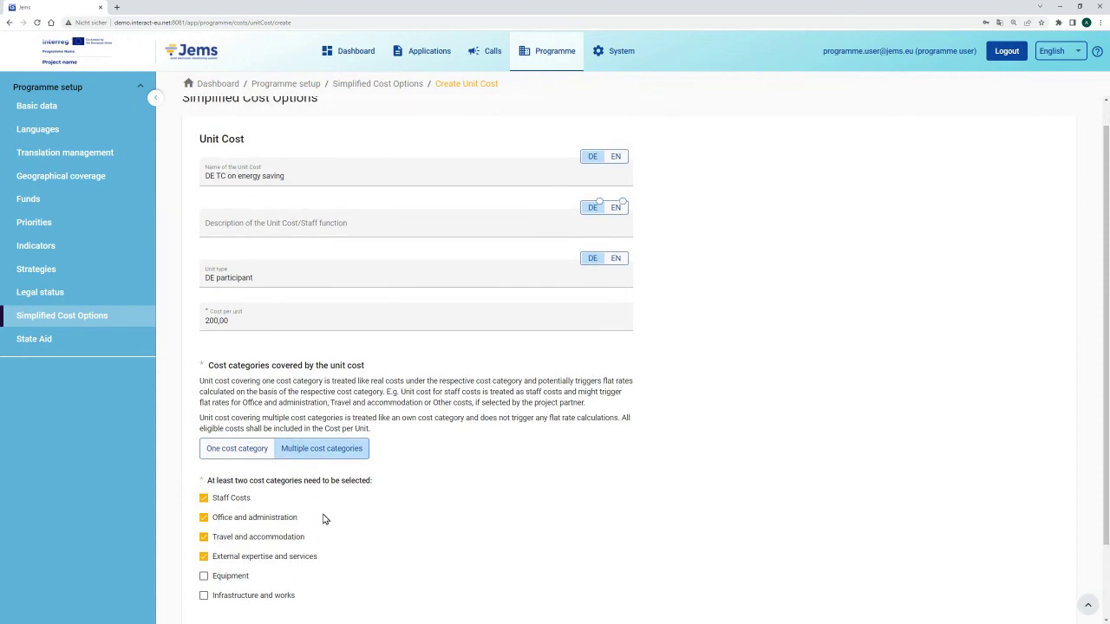
{"action": "scroll", "coordinate": [322, 518], "scroll_direction": "down", "scroll_amount": 3}
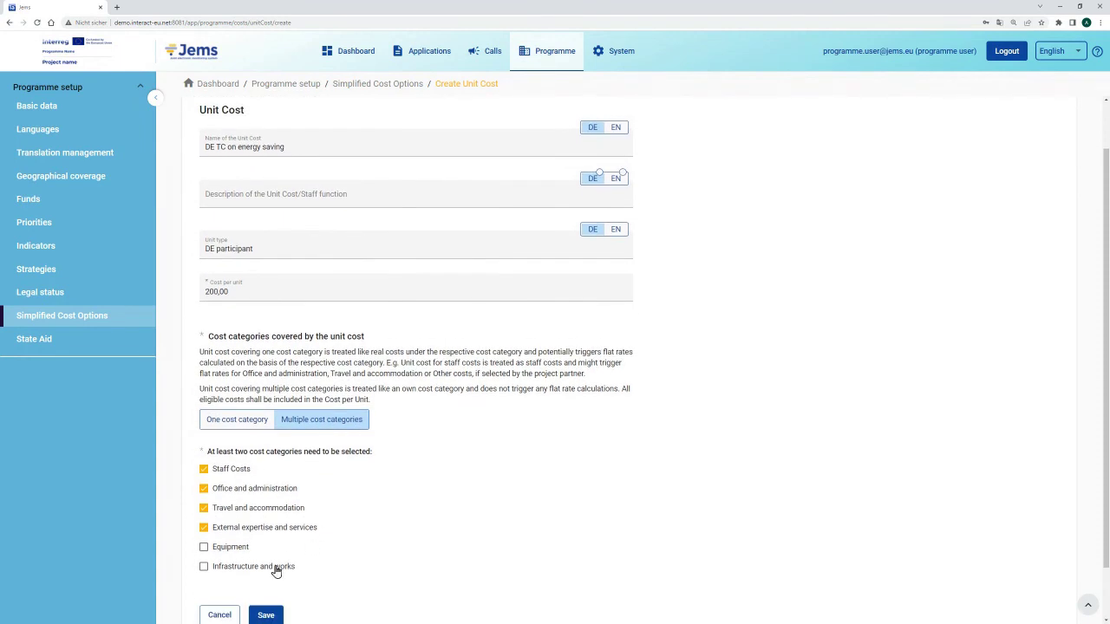
Save and confirm the unit cost DE TC on energy saving, then check it lists at 200,00 per DE participant.
{"action": "left_click", "coordinate": [266, 559]}
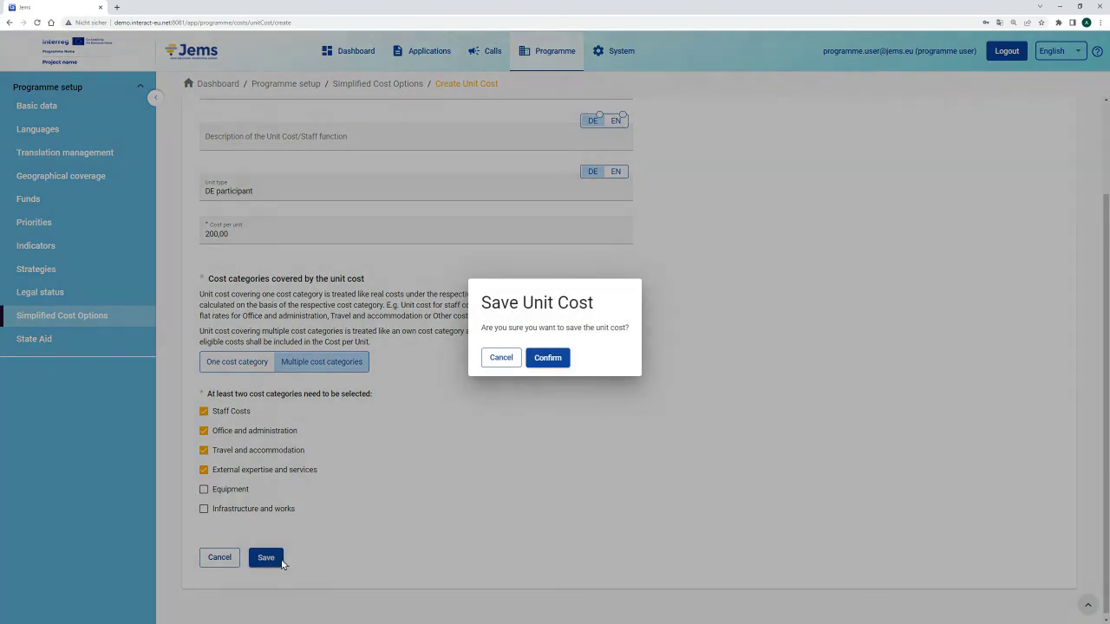
{"action": "left_click", "coordinate": [558, 359]}
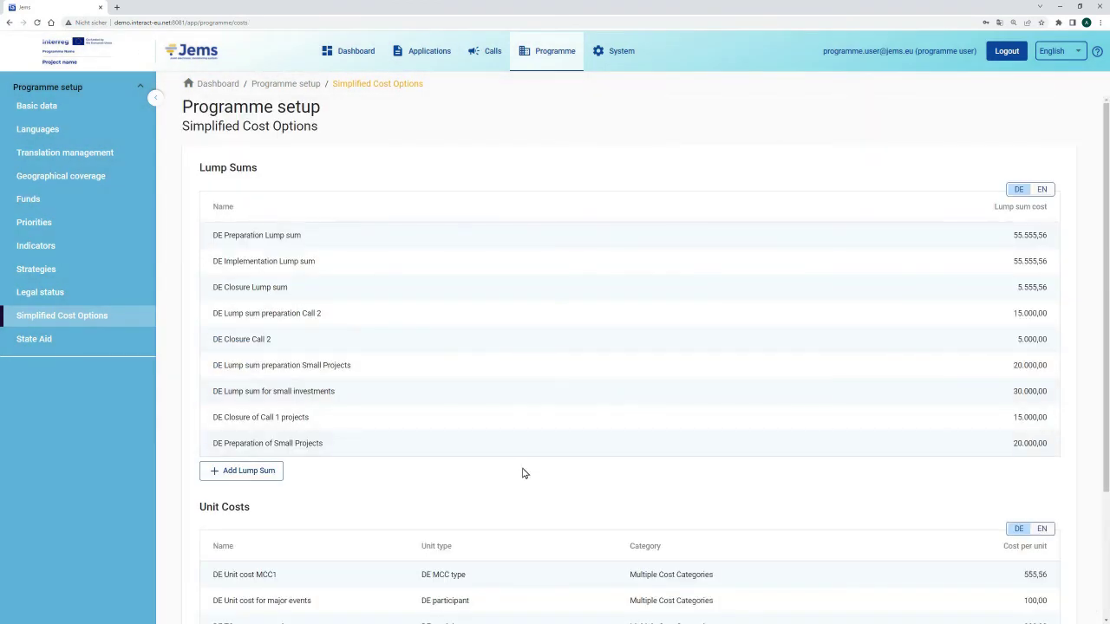
{"action": "scroll", "coordinate": [522, 475], "scroll_direction": "down", "scroll_amount": 1}
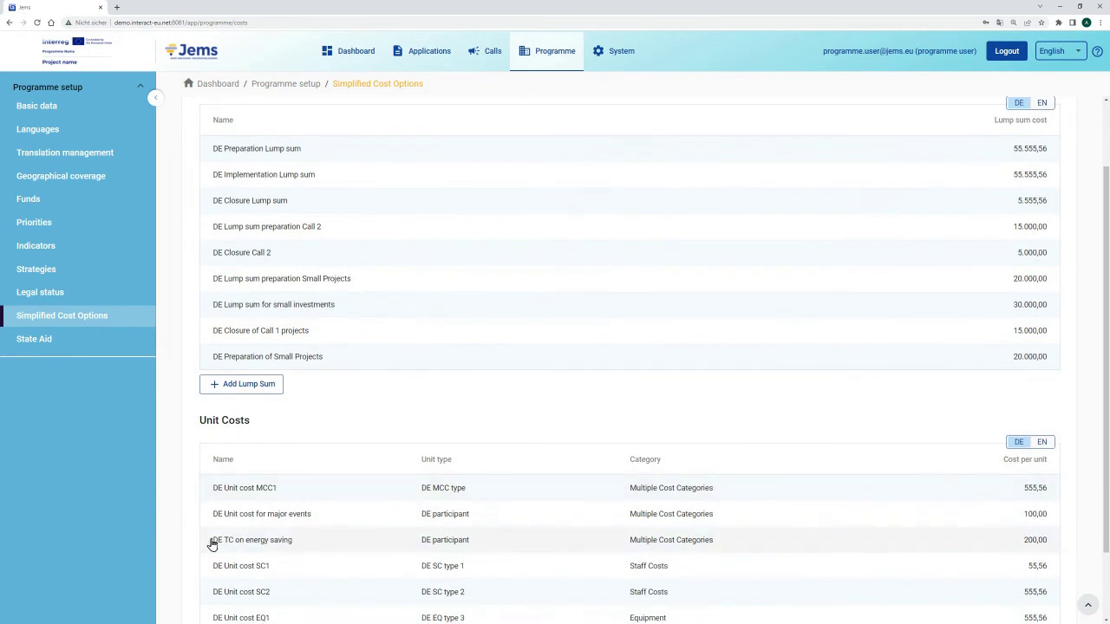